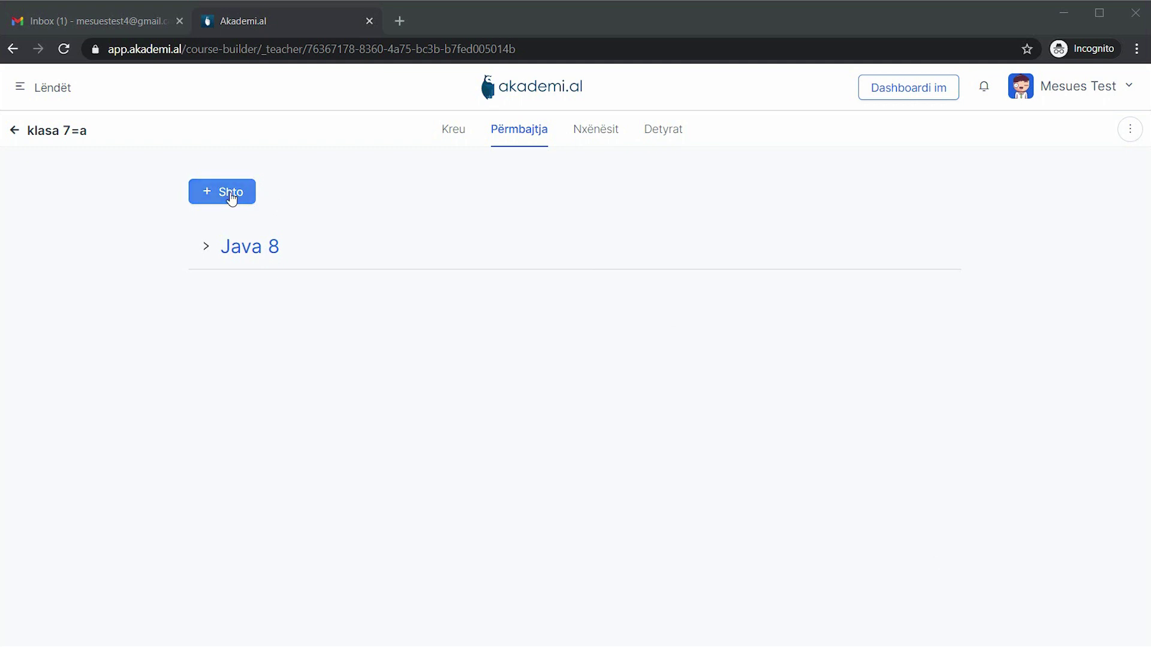
- Start a new Klasë live entry for klasa 7=a and dismiss the live-class info dialog
click(231, 199)
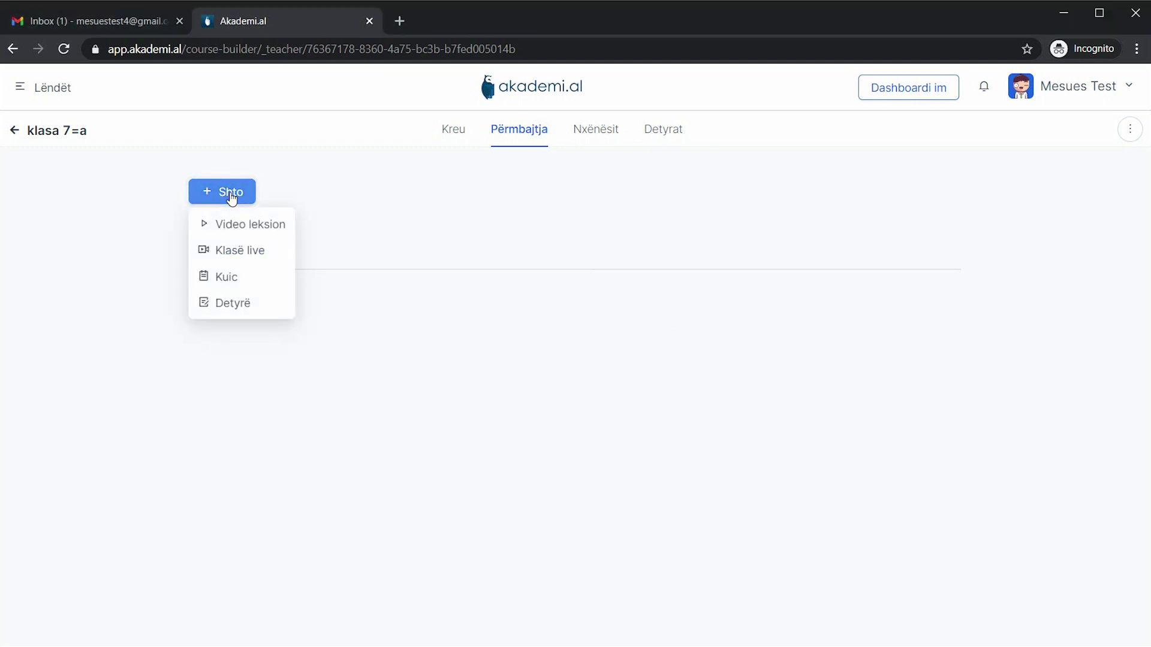
click(240, 252)
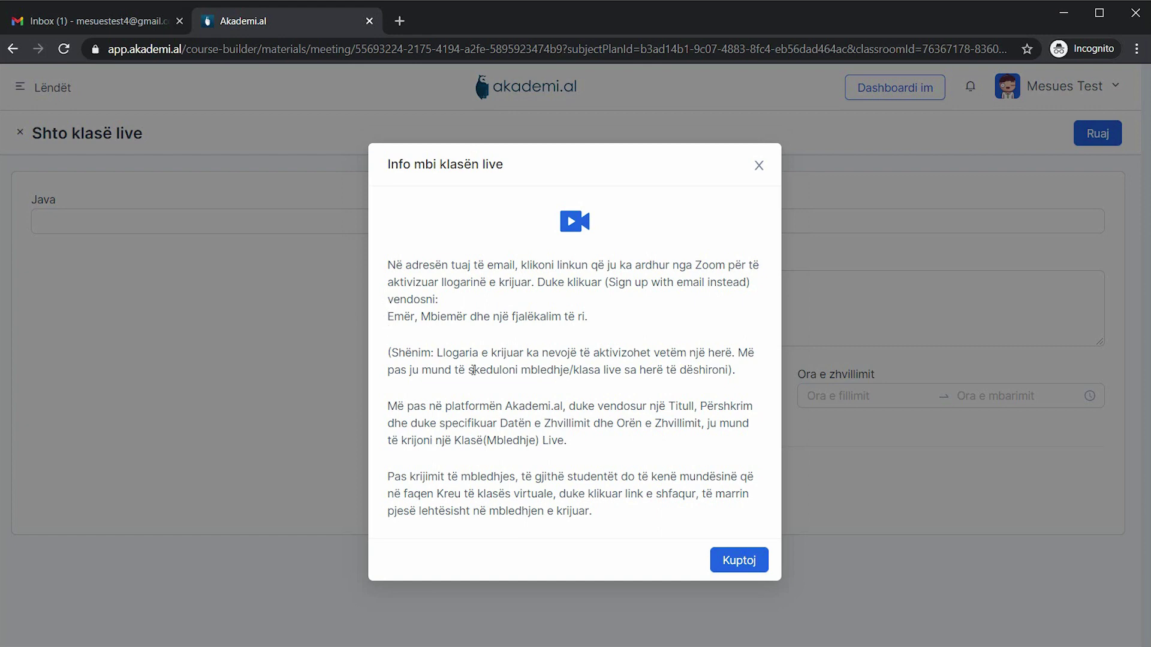
click(757, 566)
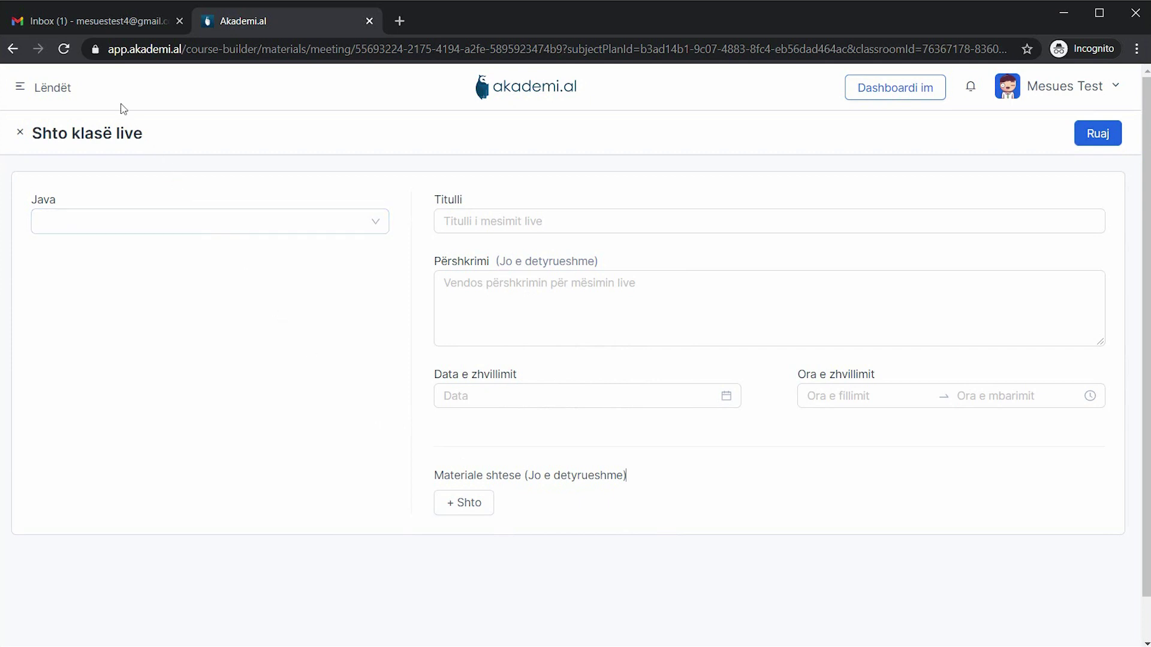
- Open the Zoom invitation email in Gmail and follow its Activate Your Zoom Account link
click(126, 24)
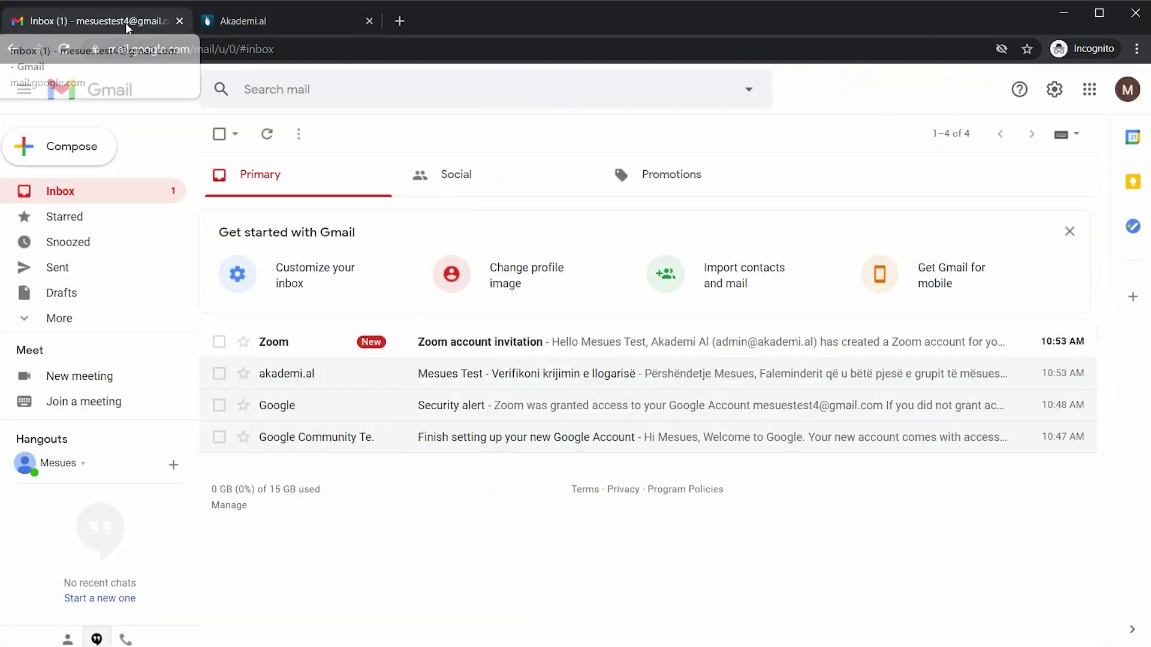
click(314, 348)
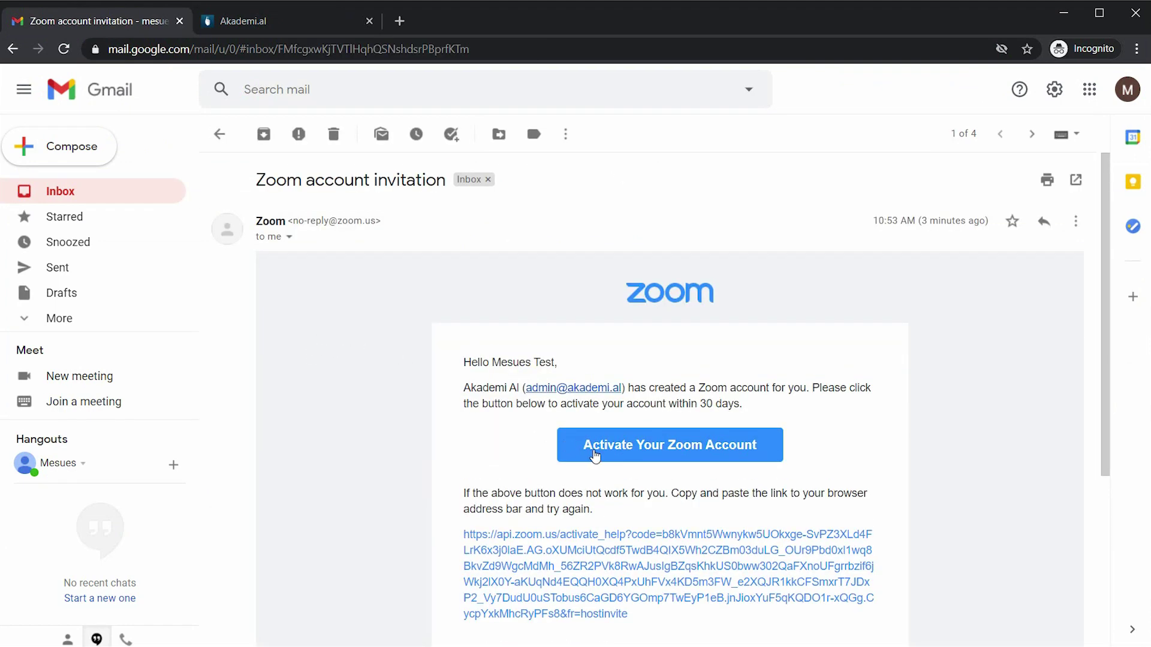
click(691, 453)
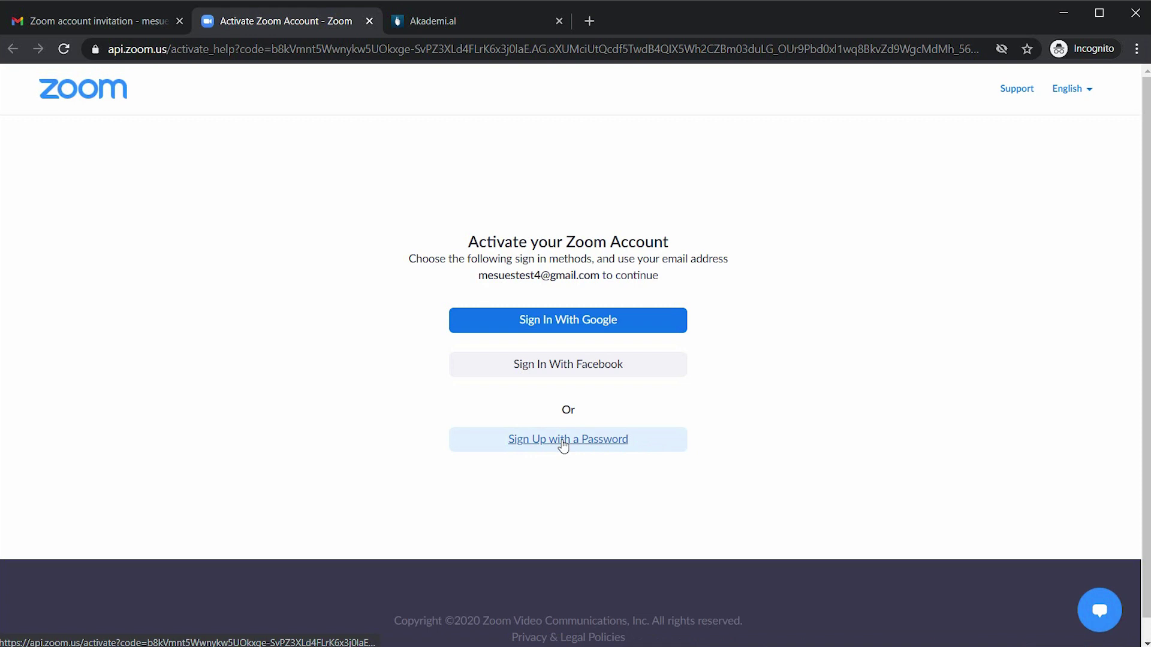
- Complete Zoom sign-up with a password, entering and confirming the account password
click(563, 444)
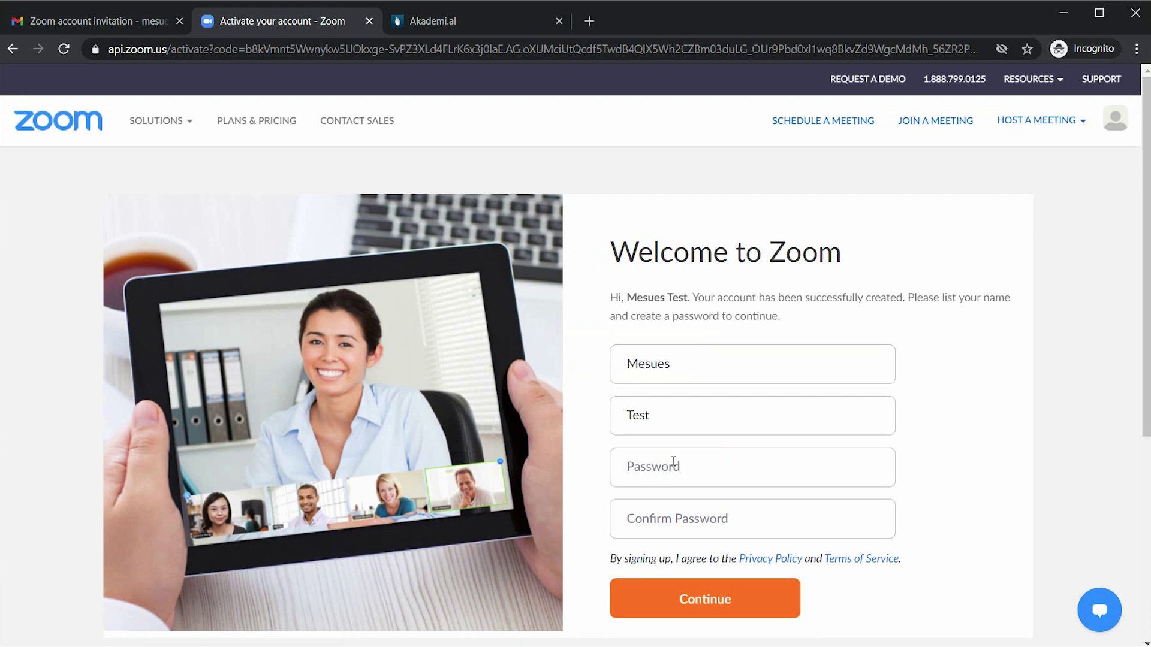
click(675, 468)
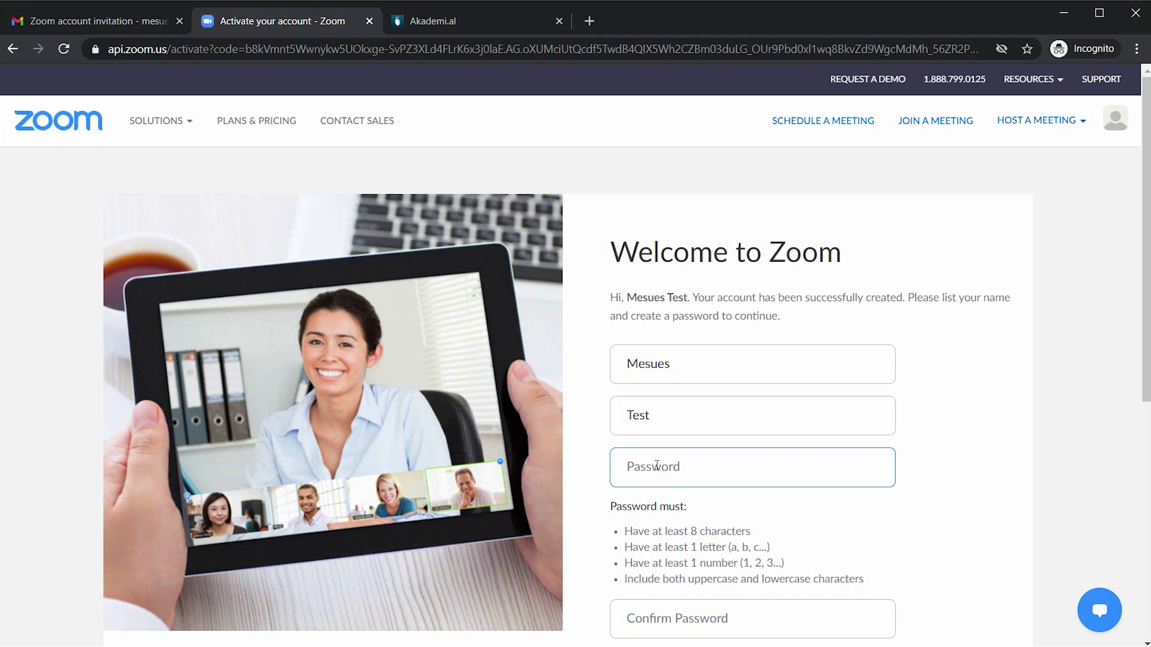
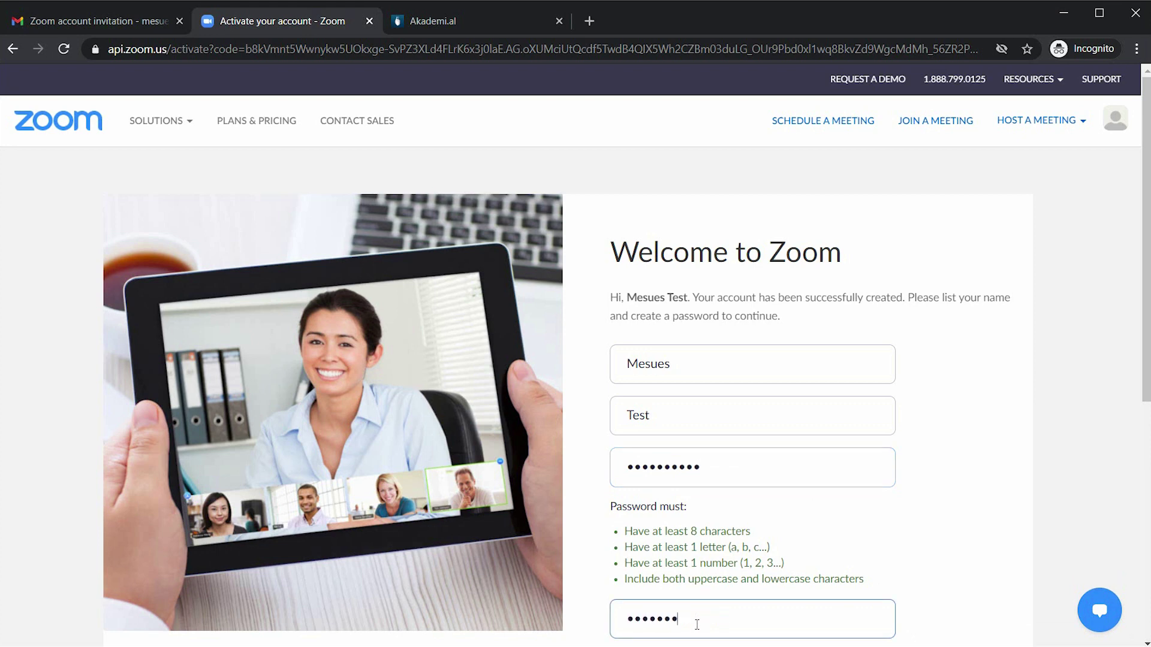
scroll(791, 573, down, 3)
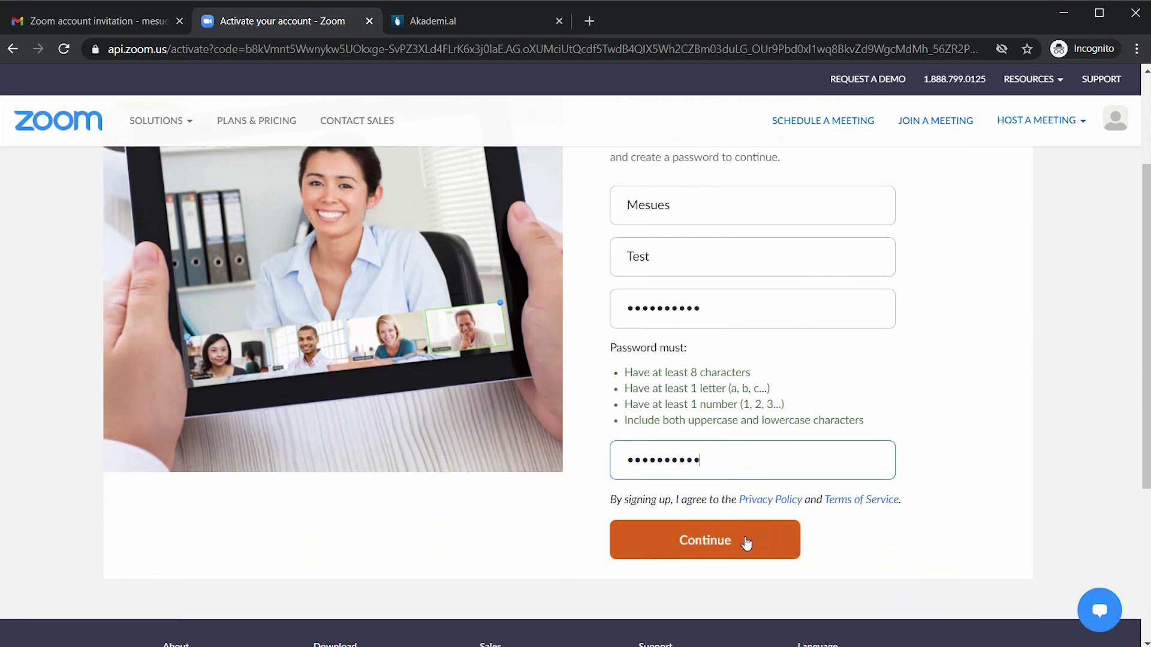
click(738, 544)
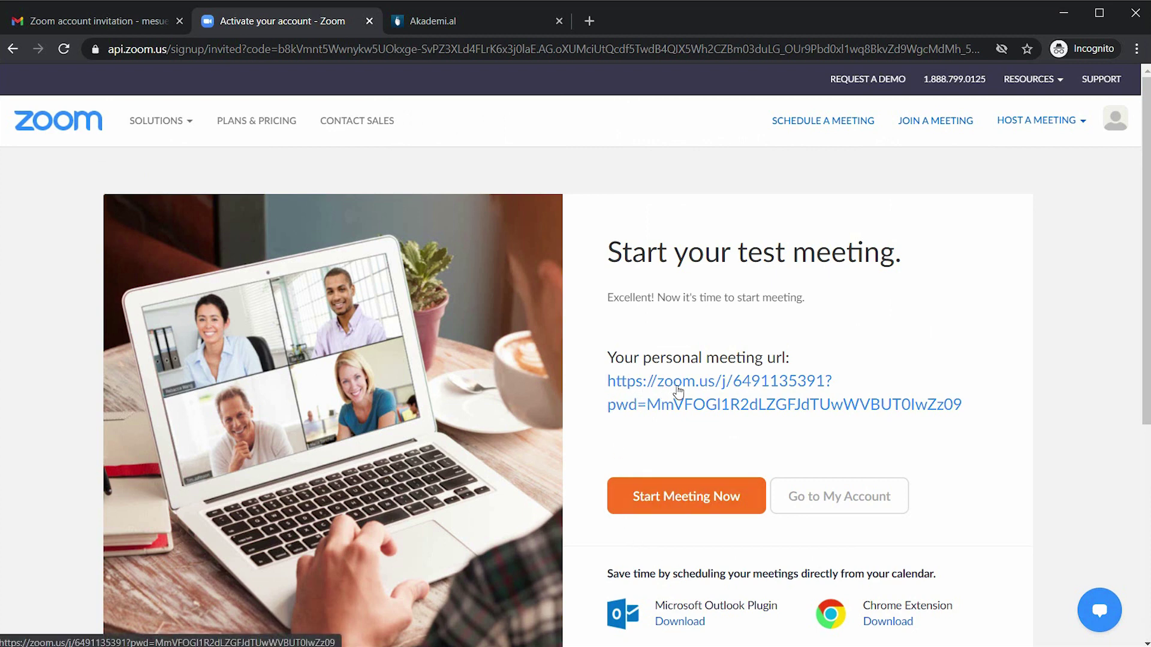
- Open the personal meeting URL, decline the Open Zoom Meetings prompt, and download the installer
click(717, 390)
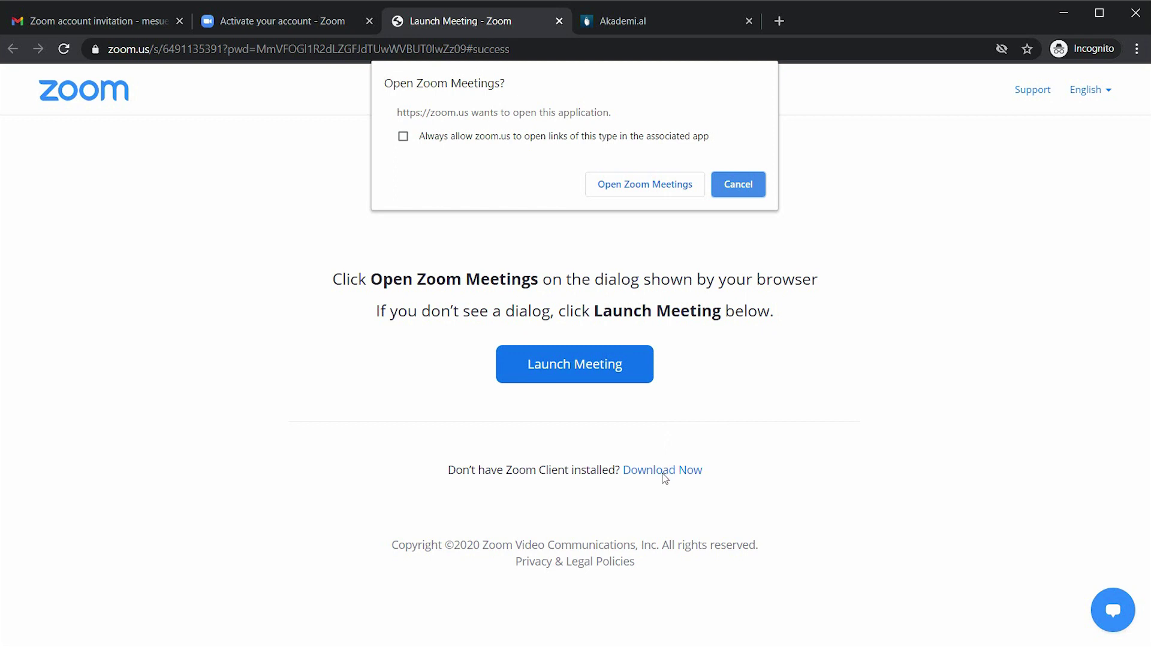
click(732, 191)
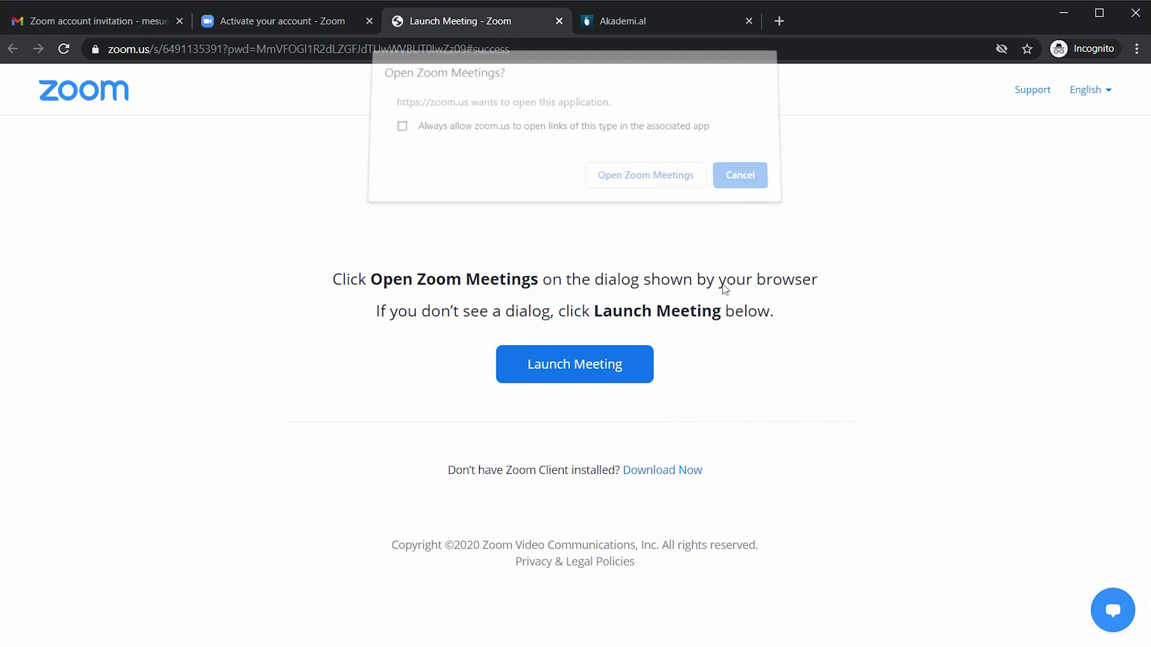
click(654, 472)
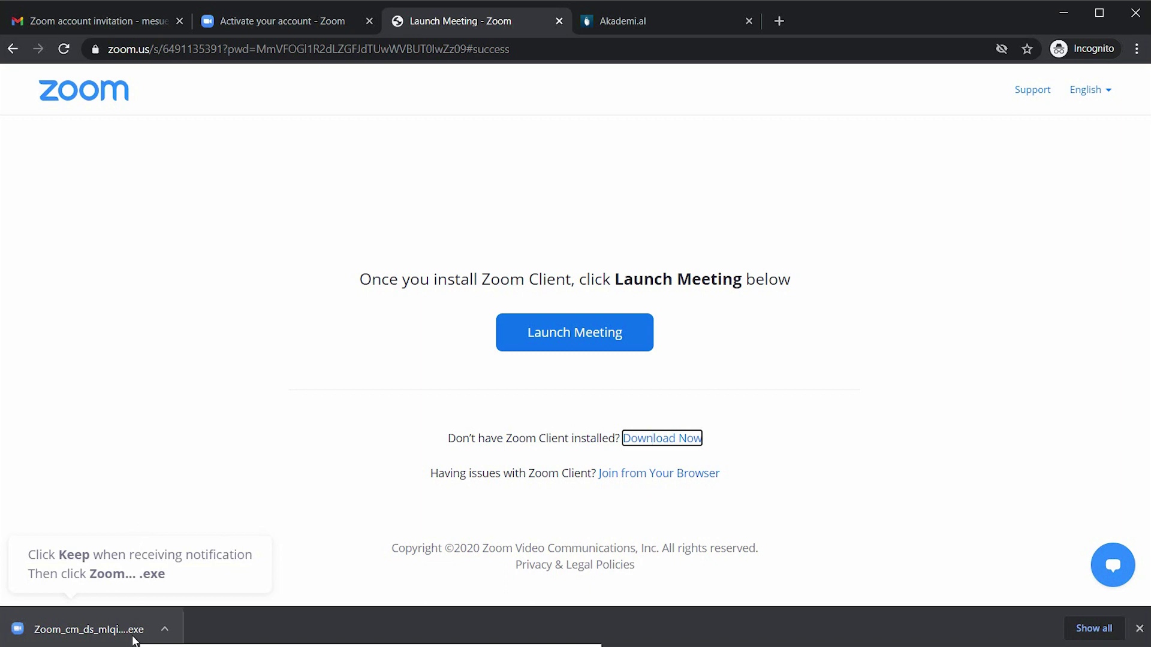
- Install the Zoom client through SmartScreen, then end the resulting test meeting for all
click(90, 629)
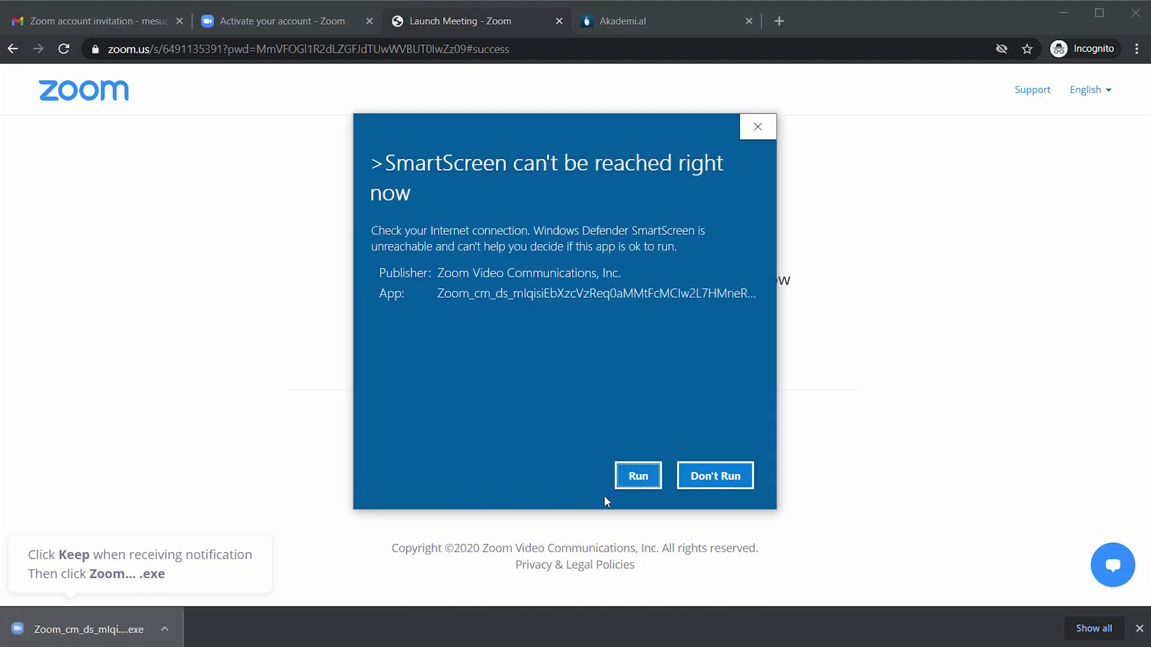
click(638, 476)
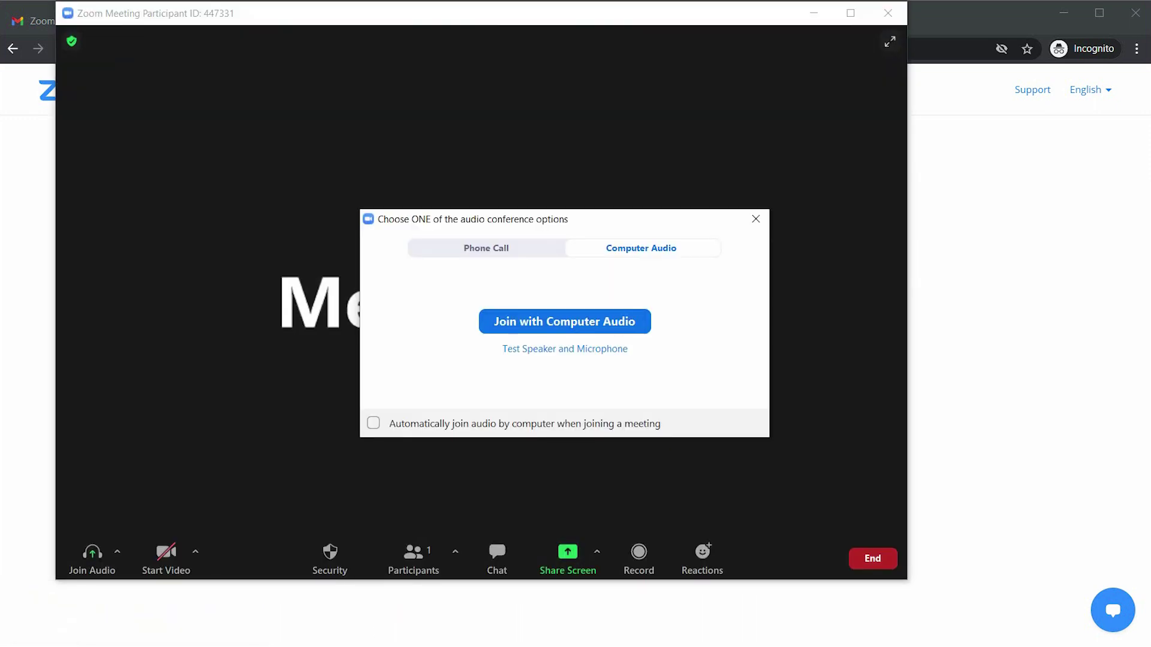
click(754, 219)
click(888, 14)
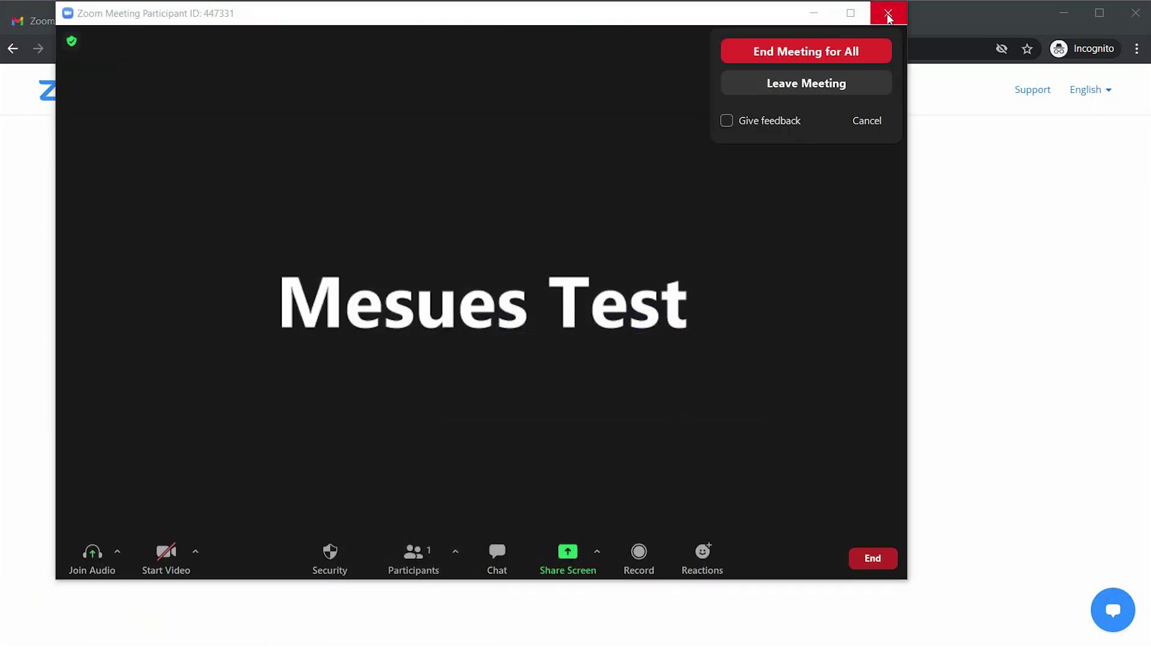
click(825, 51)
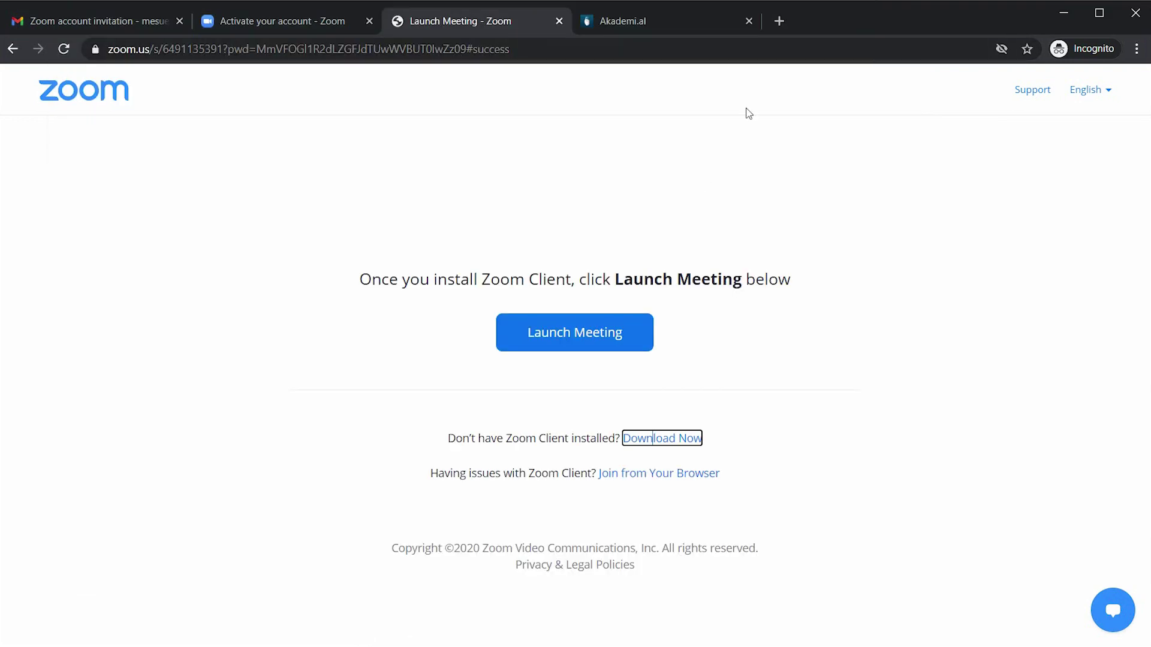
- Launch the Zoom desktop app from Windows search ('zo'), then return to the Akademi.al form
key(super)
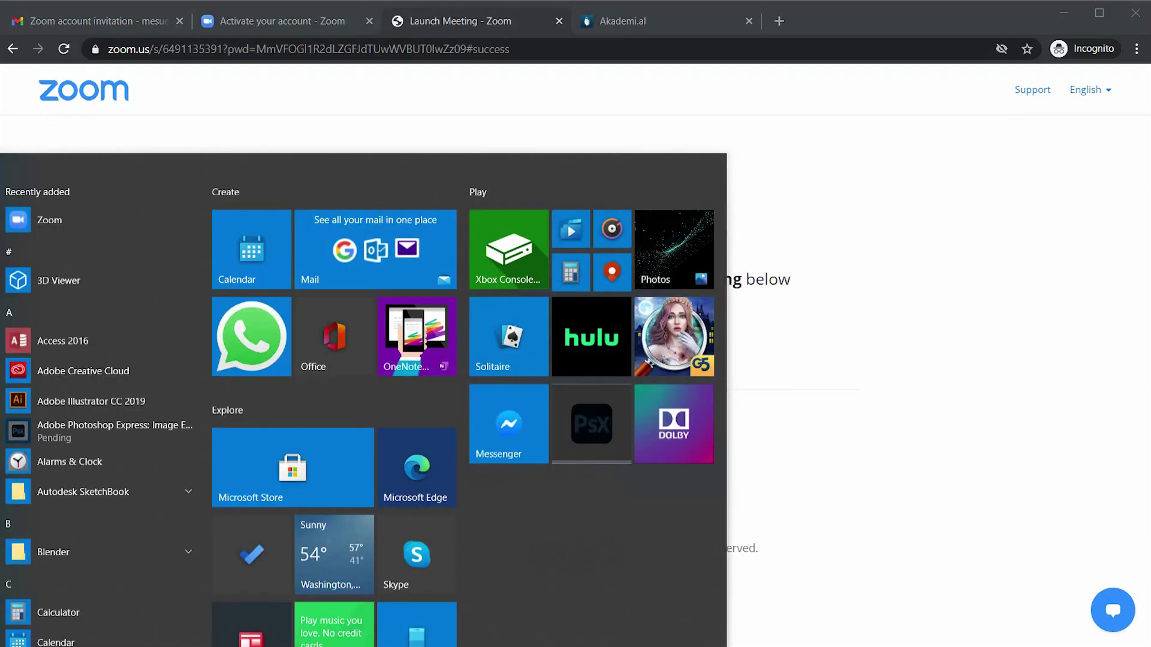
text(zo)
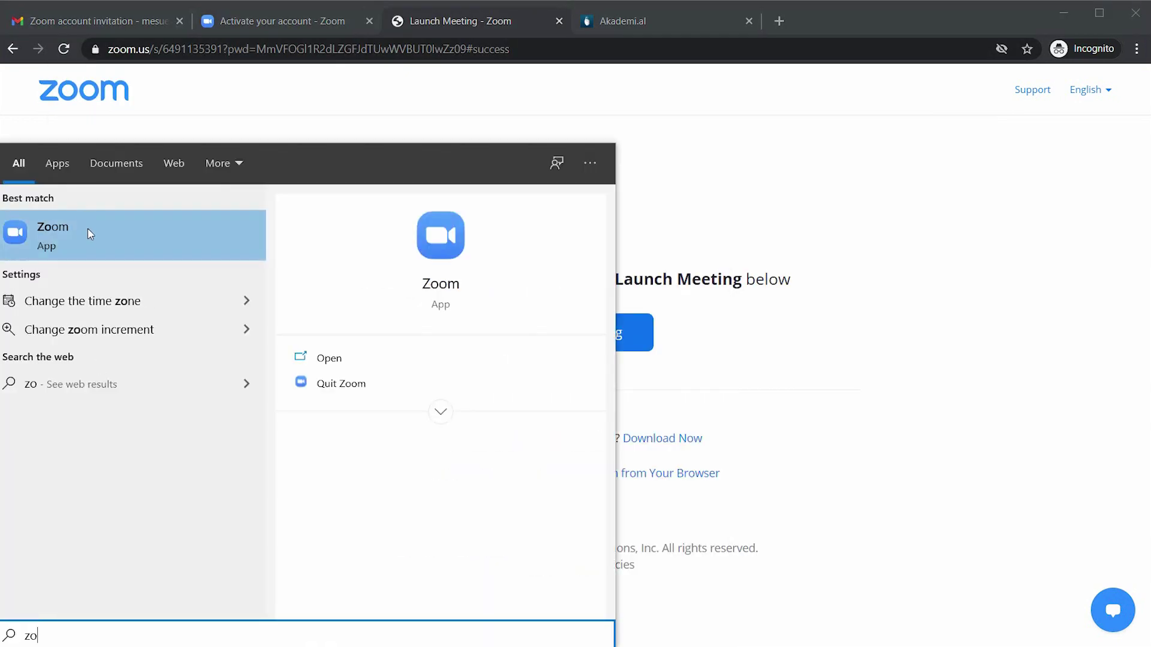
click(88, 231)
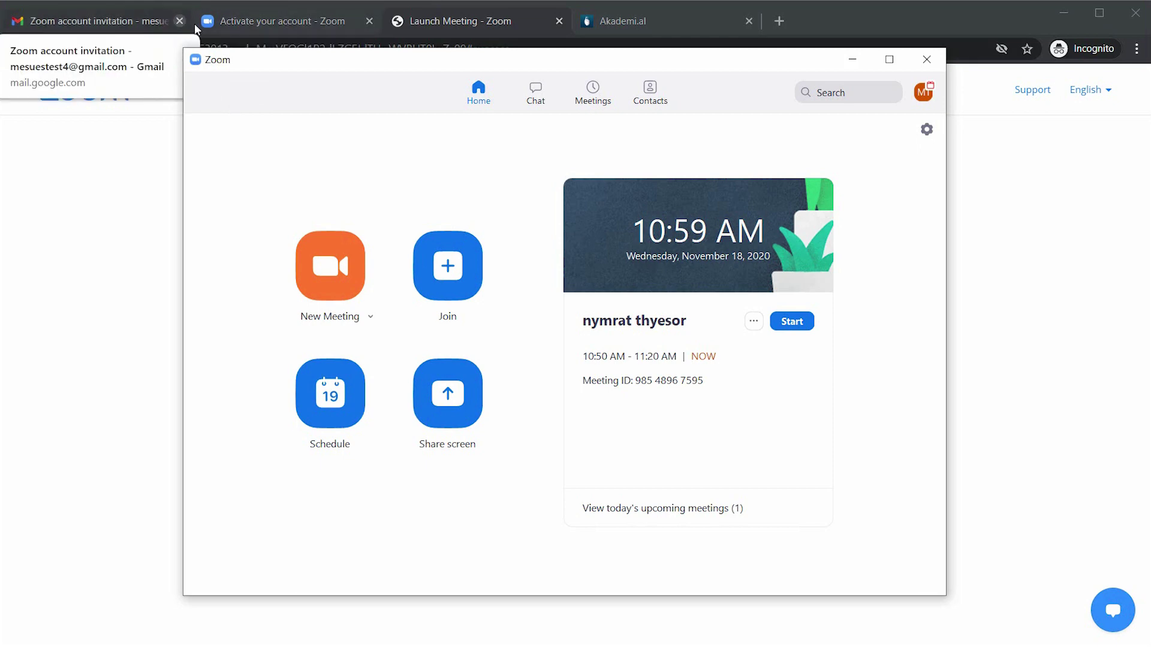
click(619, 24)
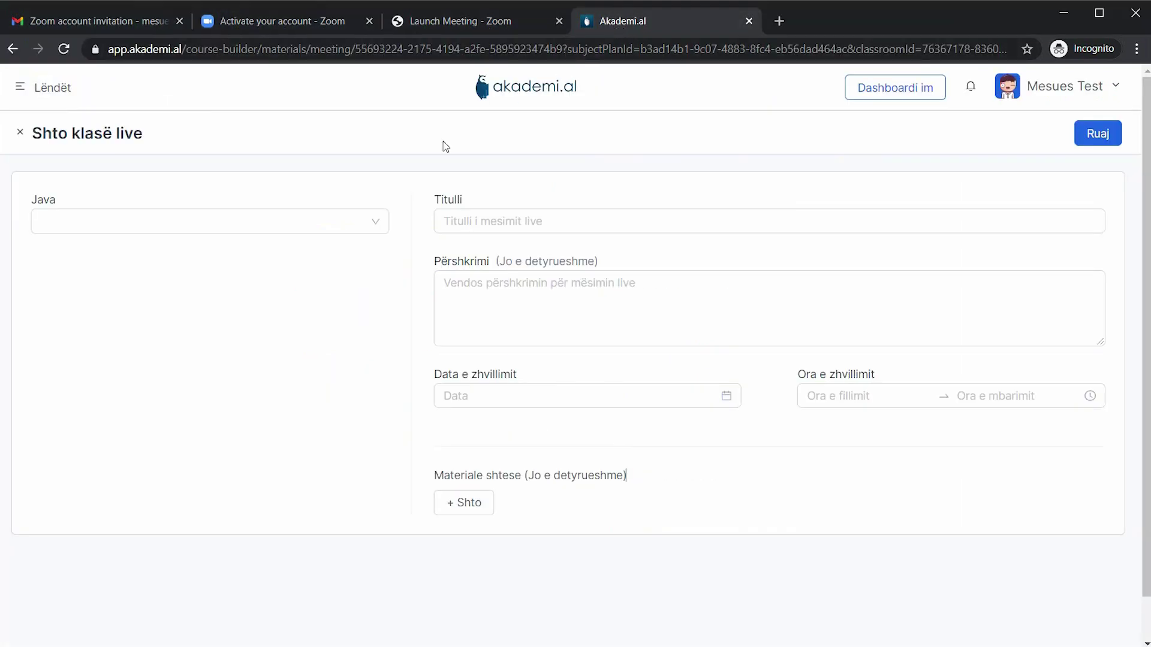
- Assign the live class to week Java 9
click(355, 222)
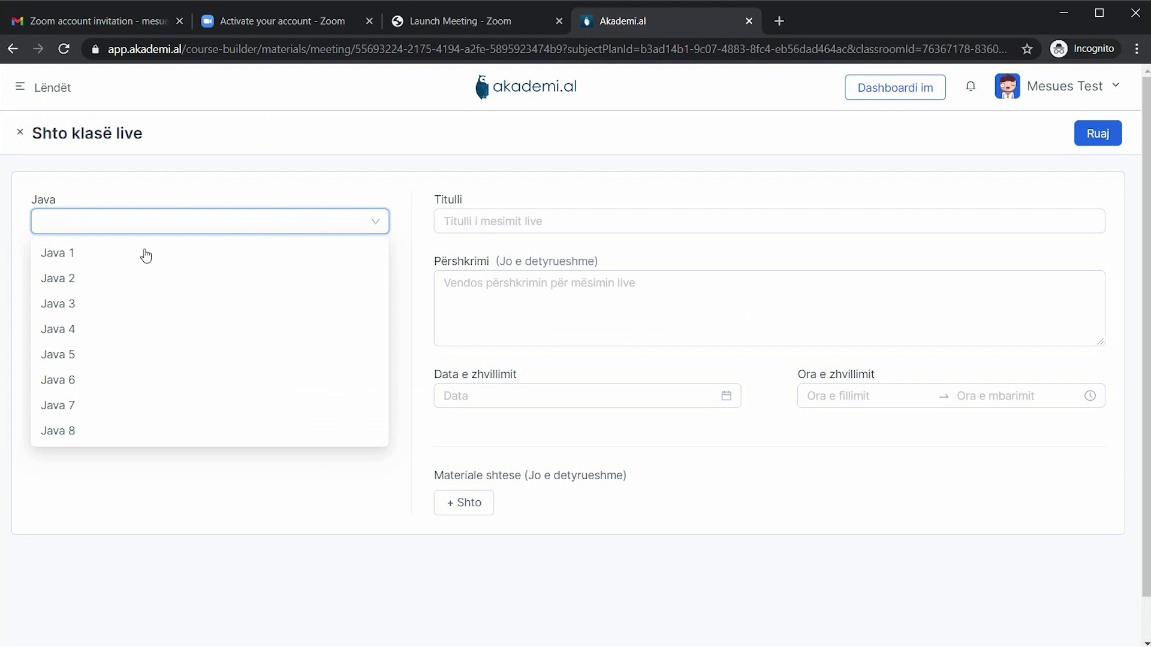
scroll(92, 408, down, 2)
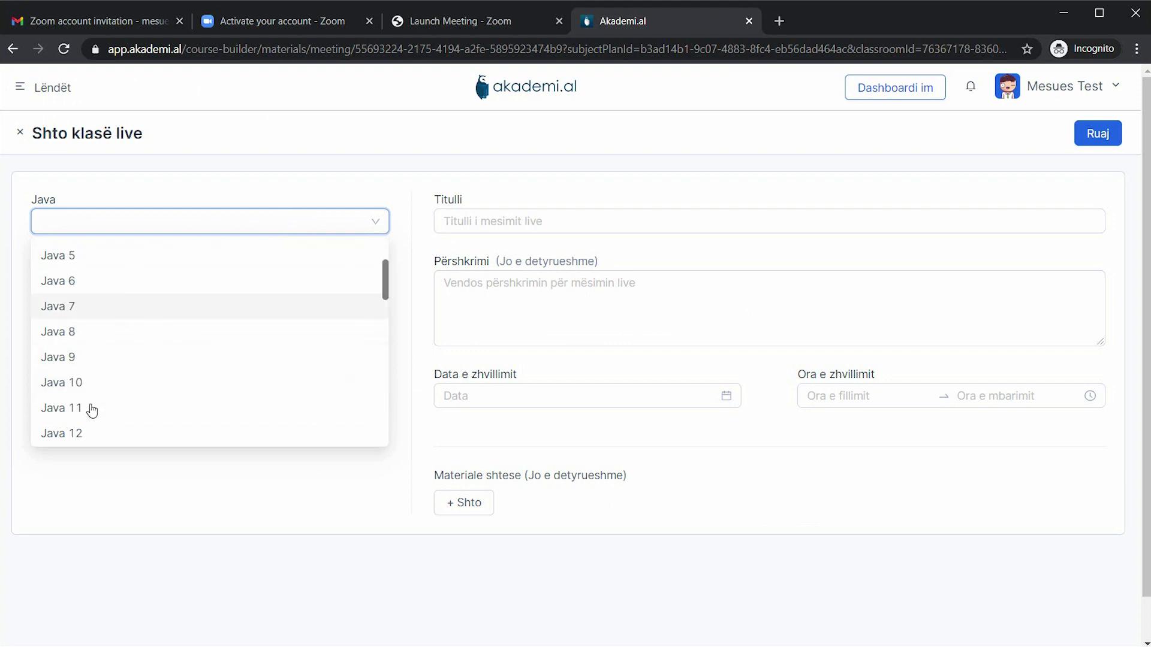
click(88, 361)
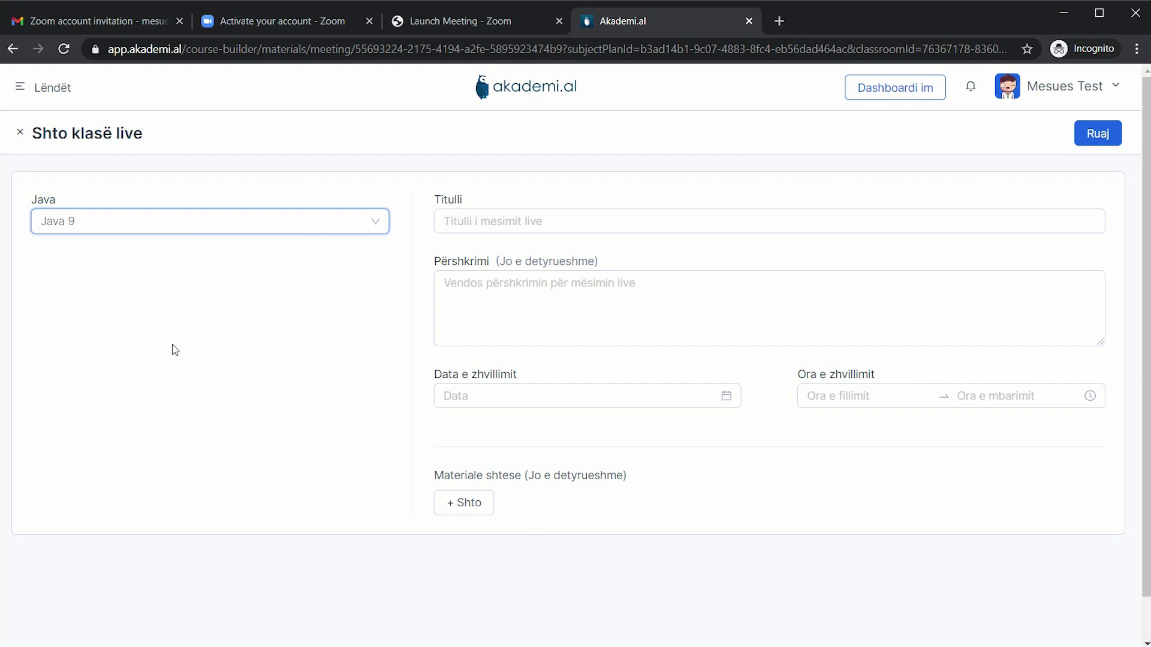
- Enter the title 'Numrat thyesor' and move to the Përshkrimi box
click(487, 217)
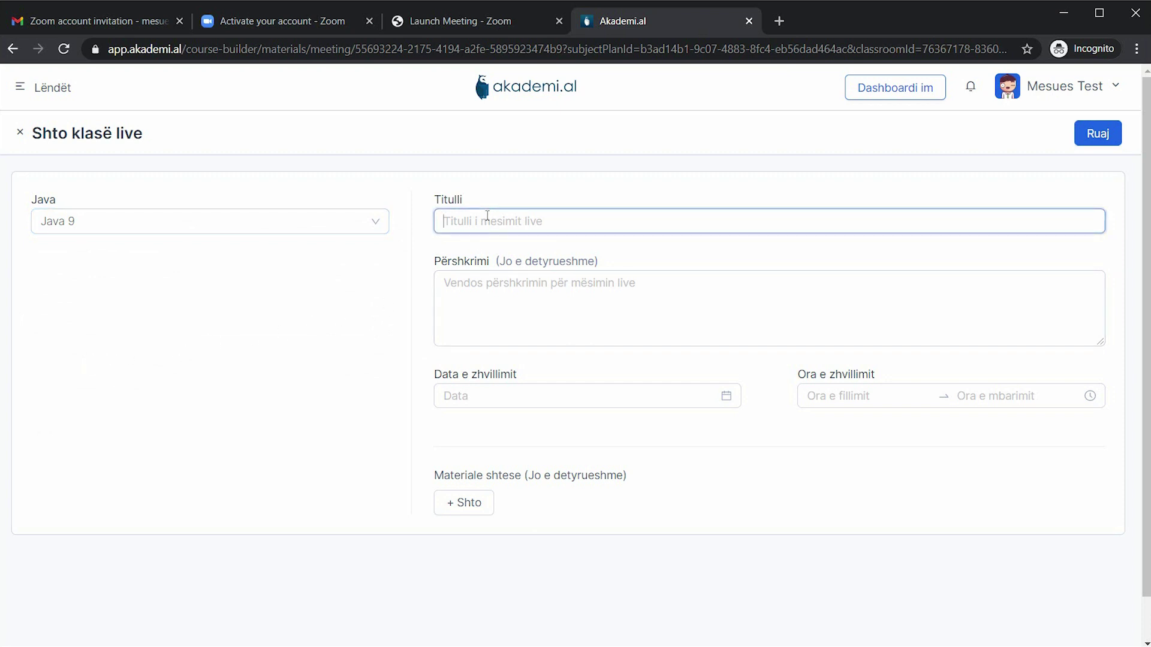
text(Numrat thyesor)
click(502, 303)
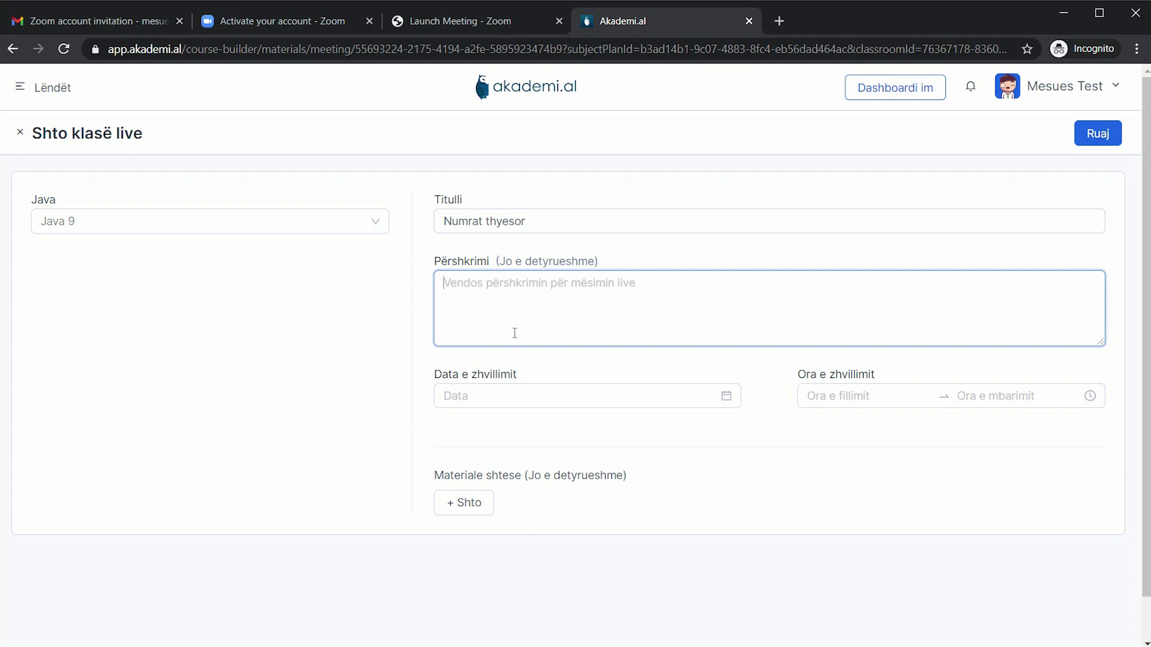
- Set the class date to 18 November 2020 with an 11:00 start time
click(531, 399)
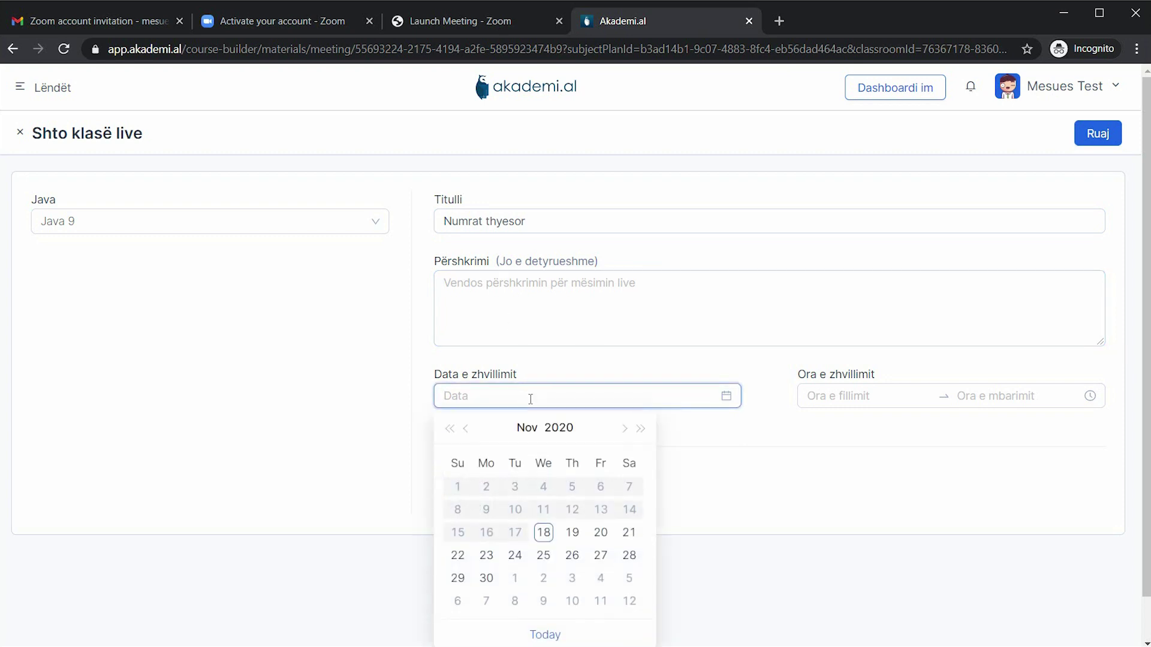
click(543, 533)
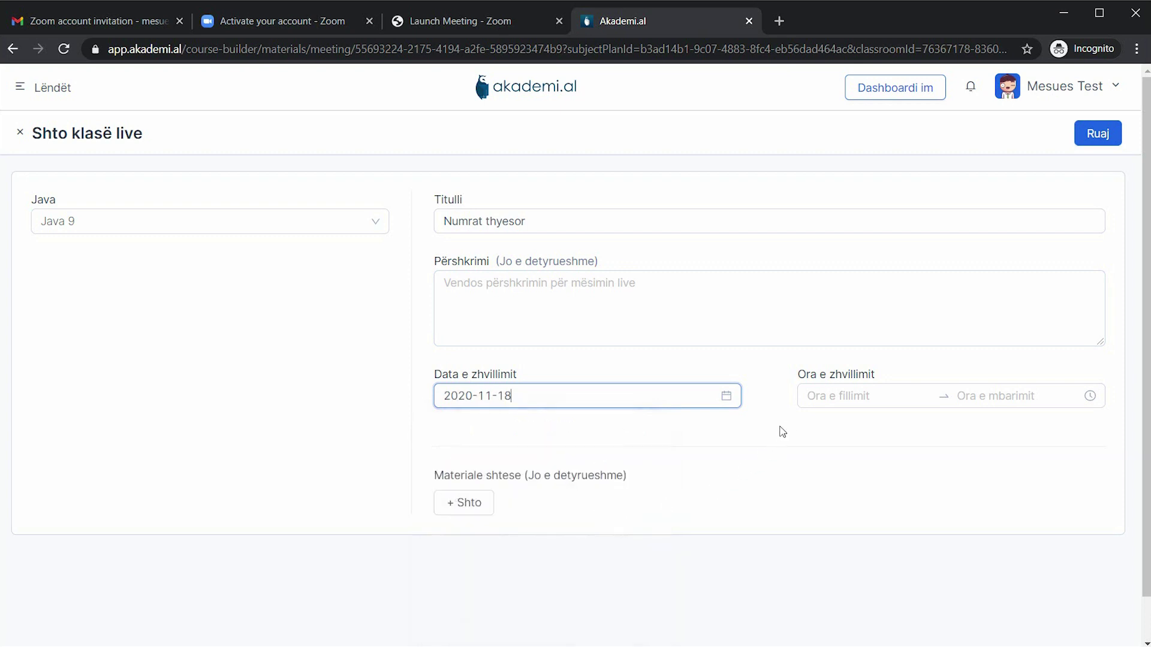
click(825, 397)
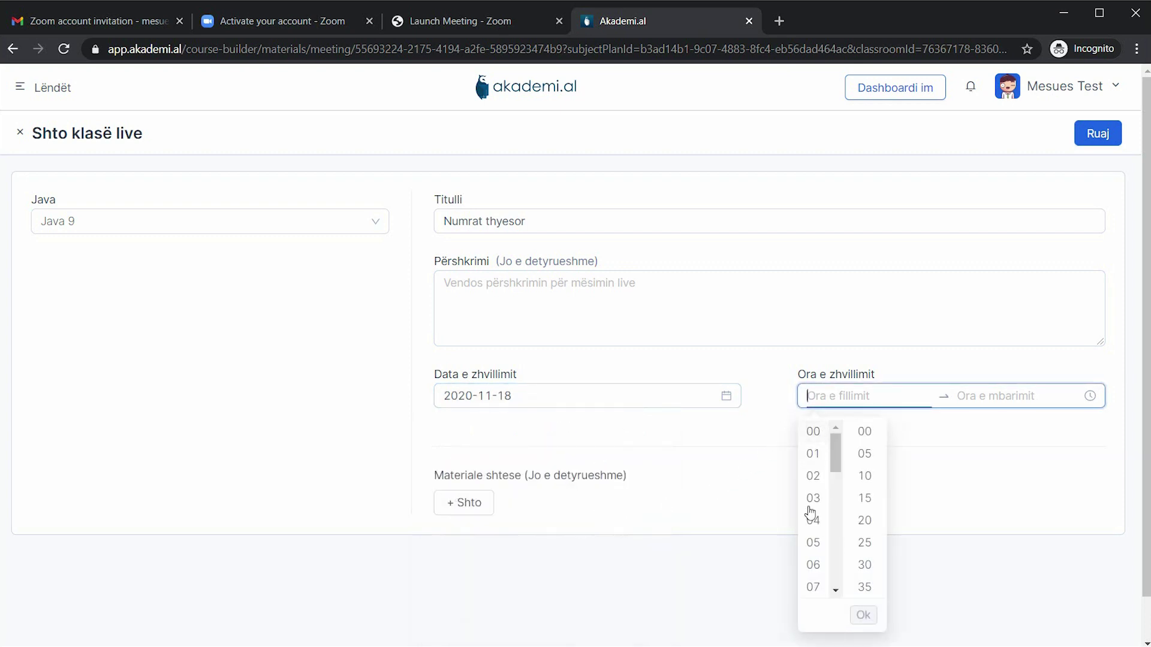
scroll(813, 527, down, 2)
click(815, 594)
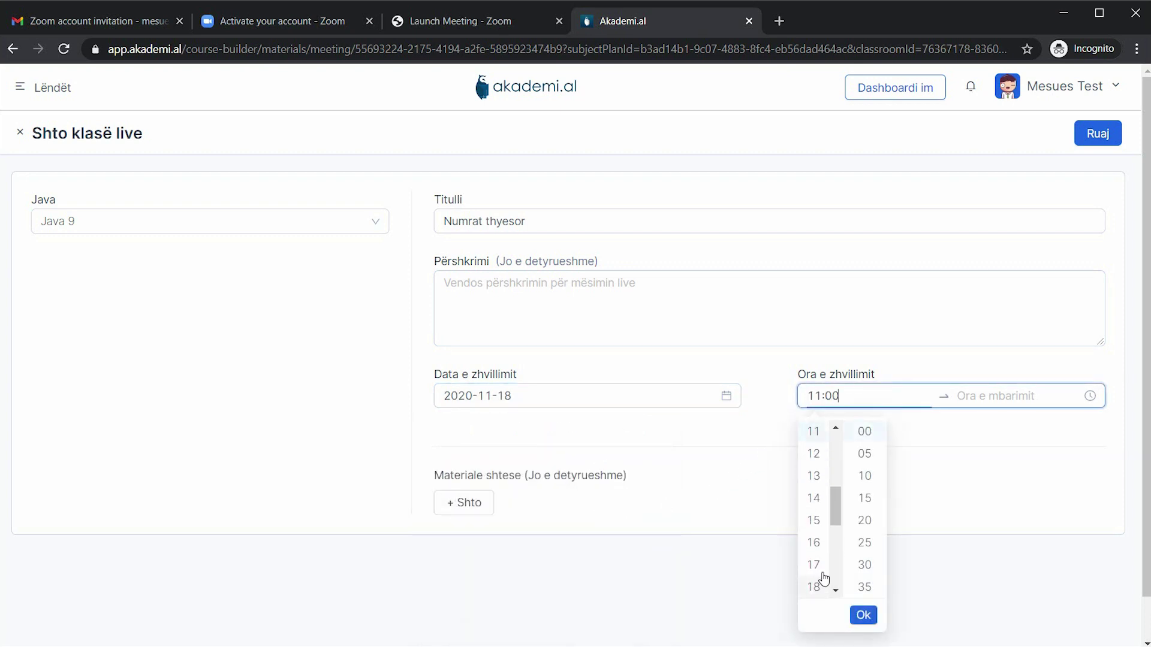
click(863, 615)
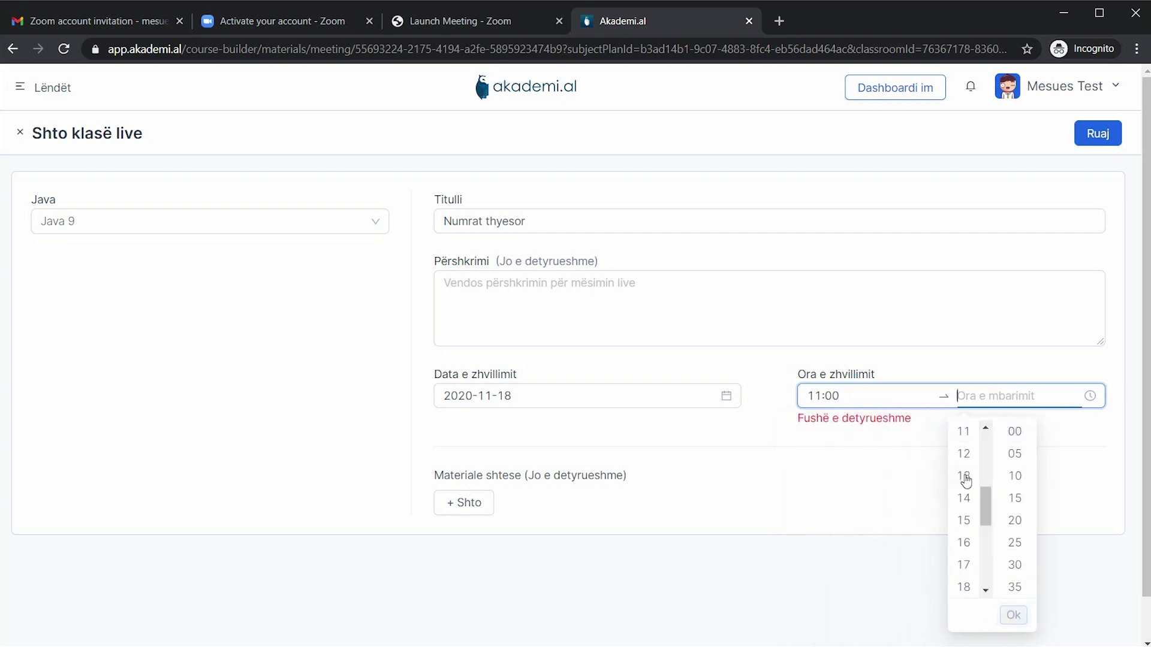
- Set the end time to 11:40
scroll(1009, 480, down, 2)
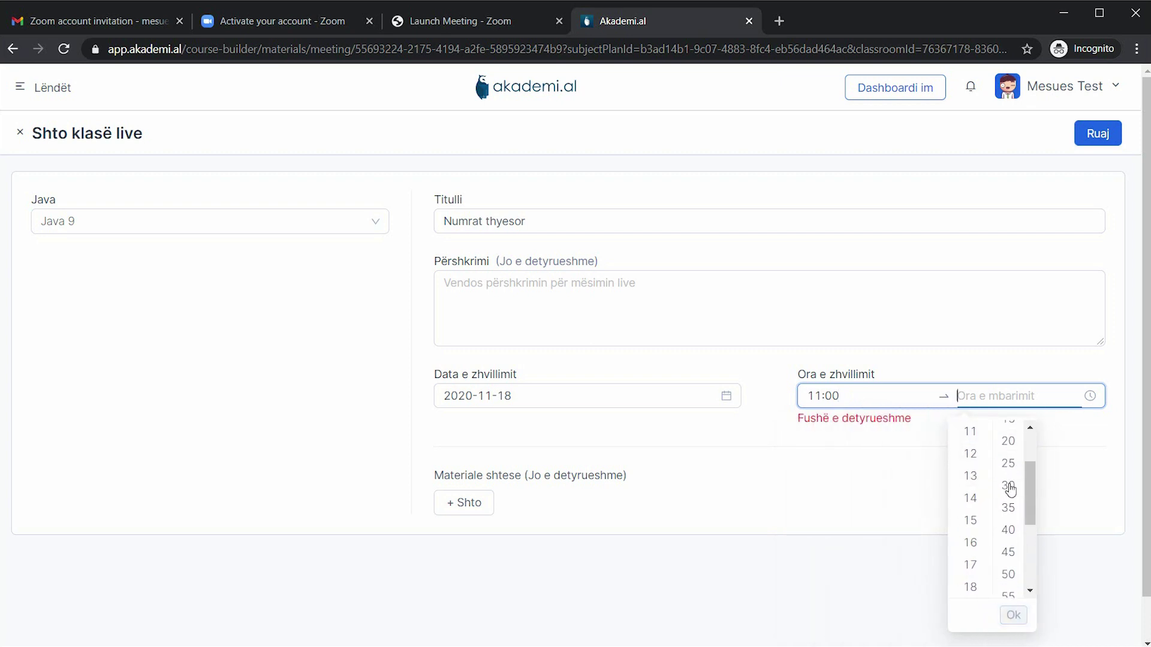
click(1011, 528)
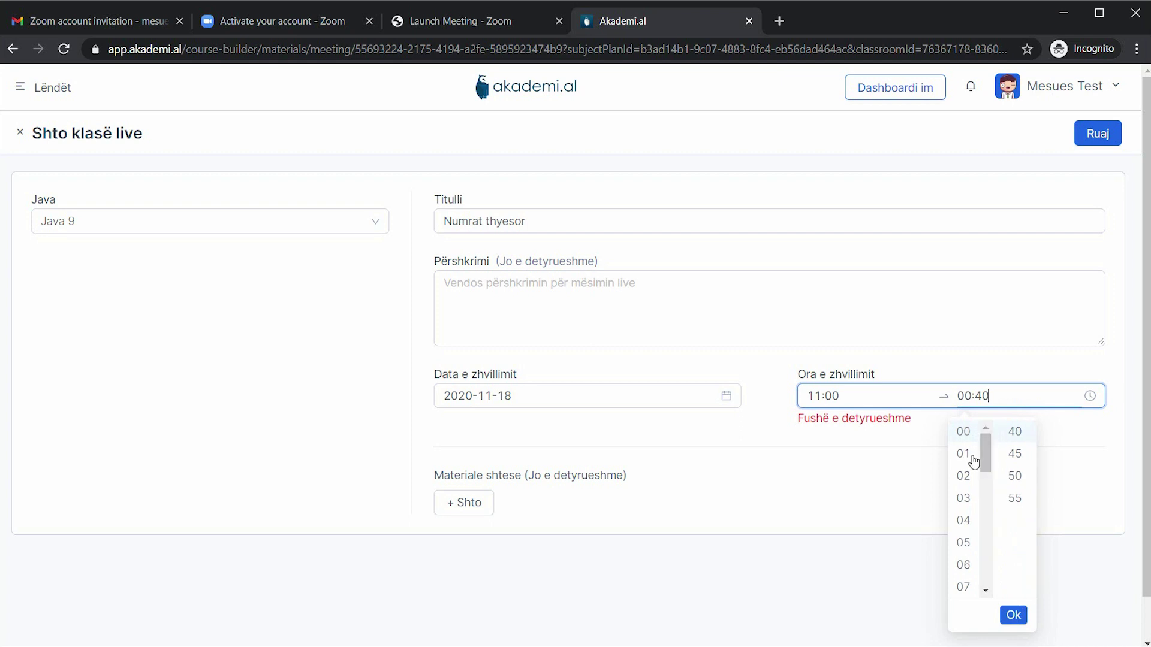
scroll(969, 506, down, 3)
click(968, 522)
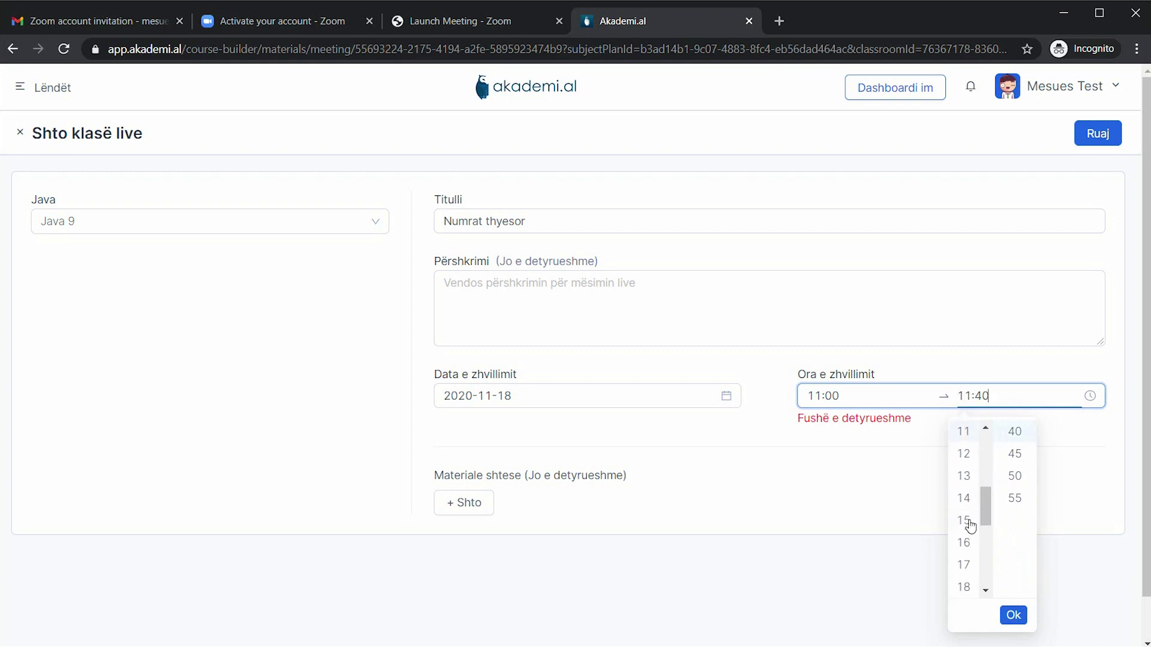
click(1013, 616)
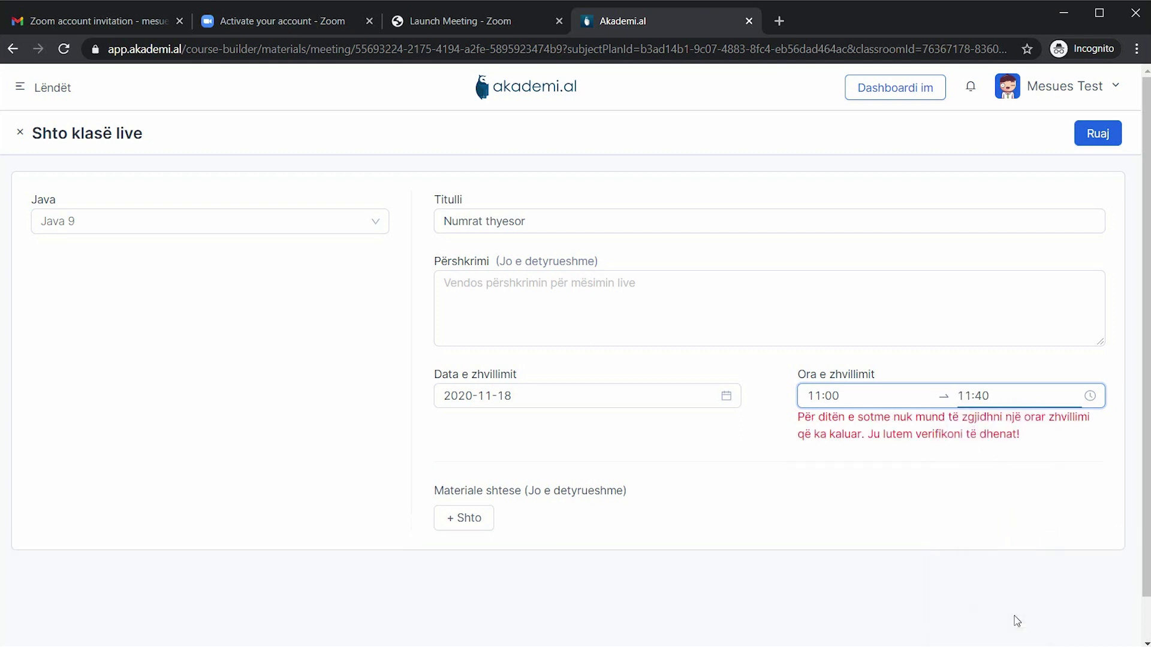
- Change the start time to 11:05 and save the live class
click(848, 401)
click(857, 454)
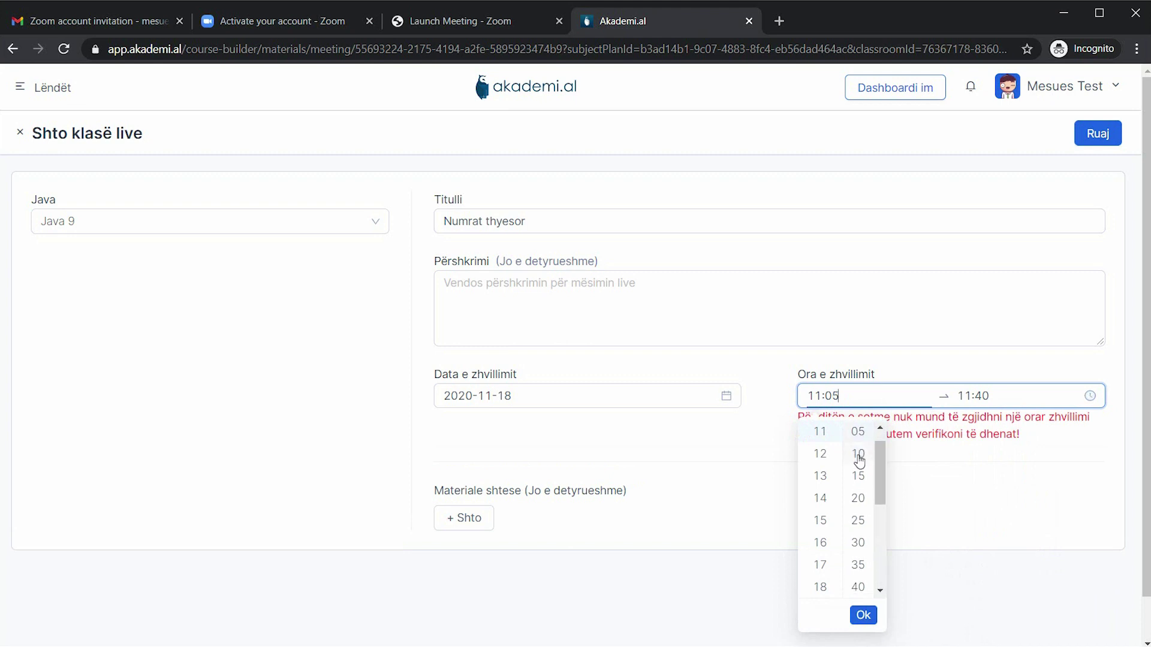
click(874, 614)
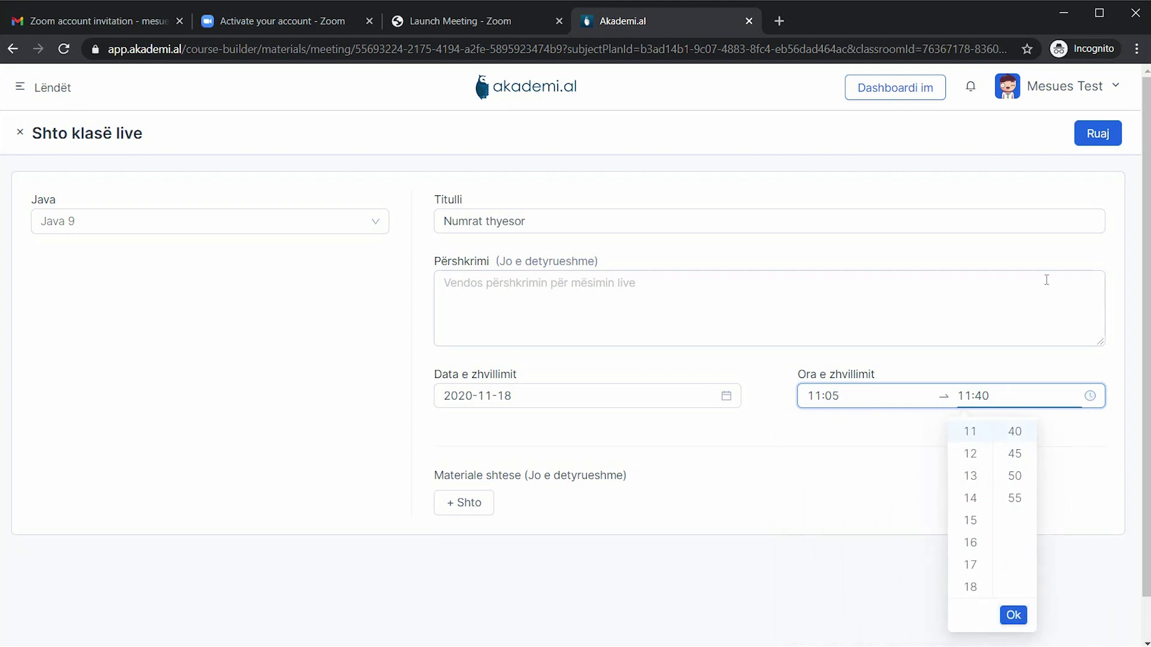
click(1013, 615)
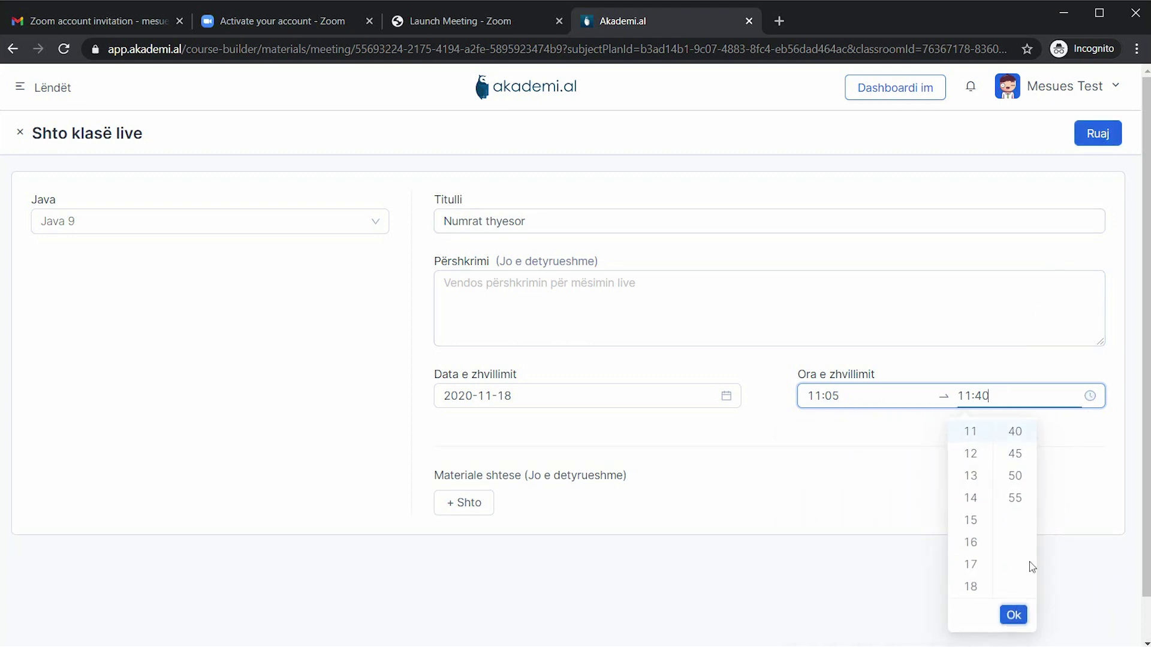
click(1105, 134)
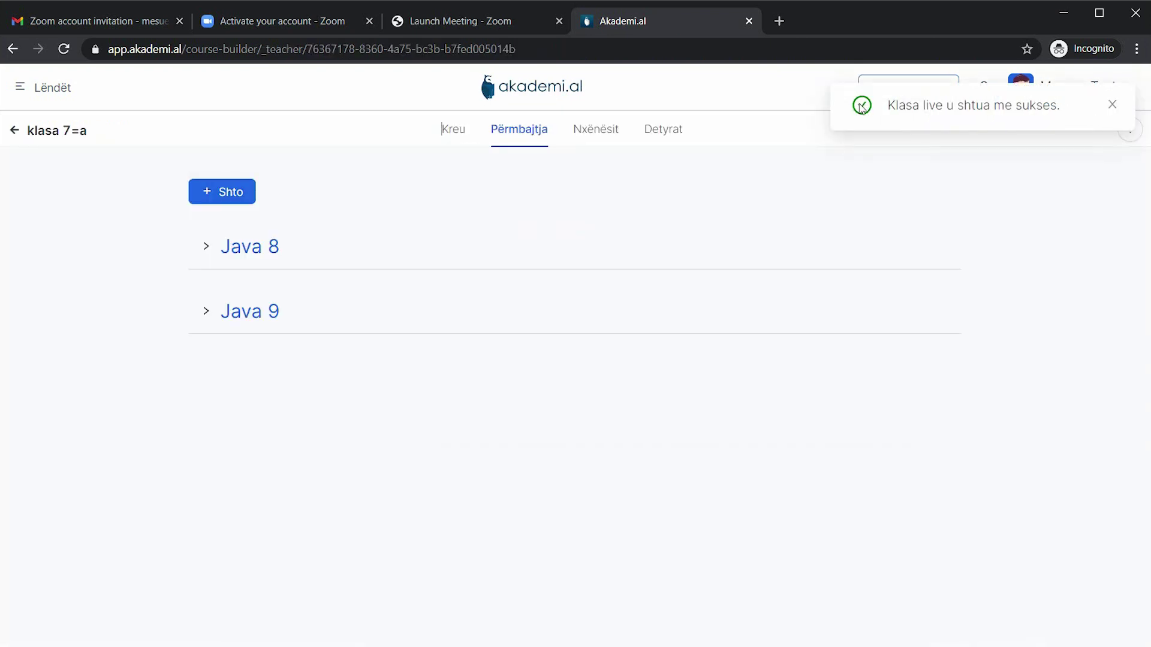
- Confirm Numrat thyesor is listed under Java 9, then go to the Kreu home page
click(1112, 105)
click(291, 322)
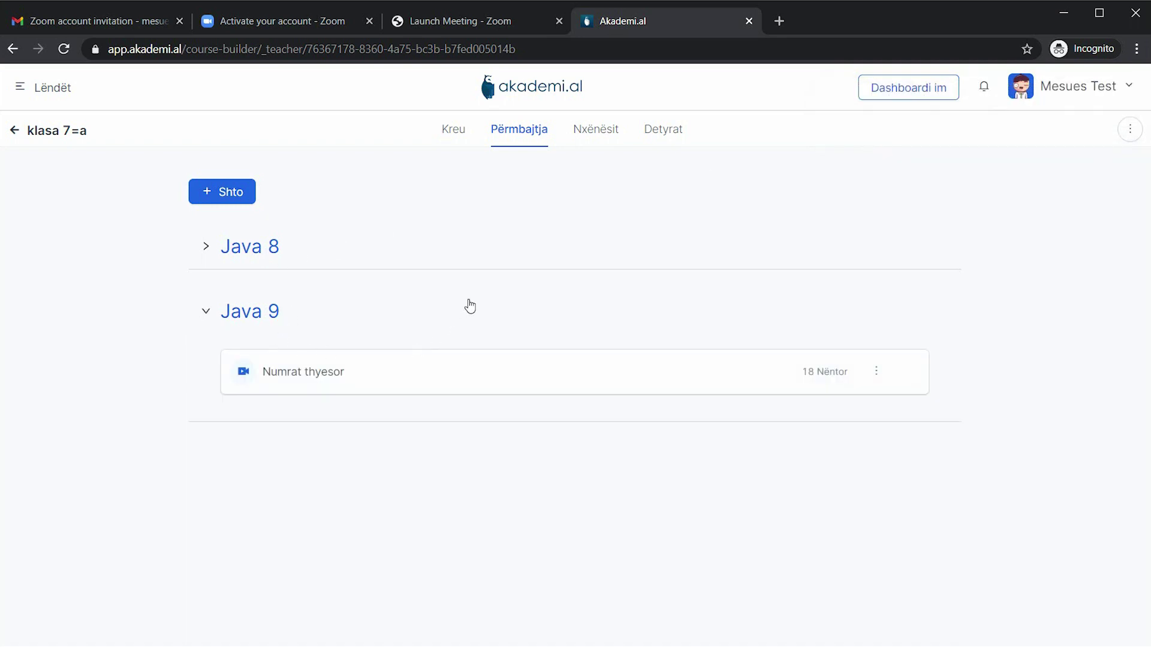
click(323, 319)
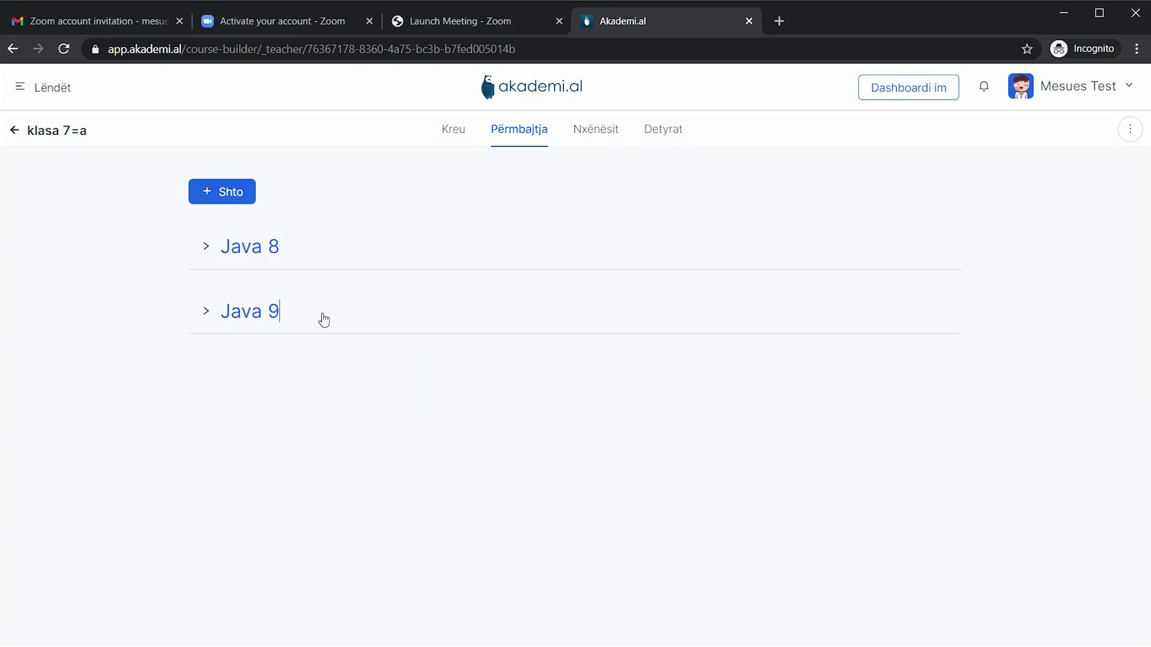
click(450, 133)
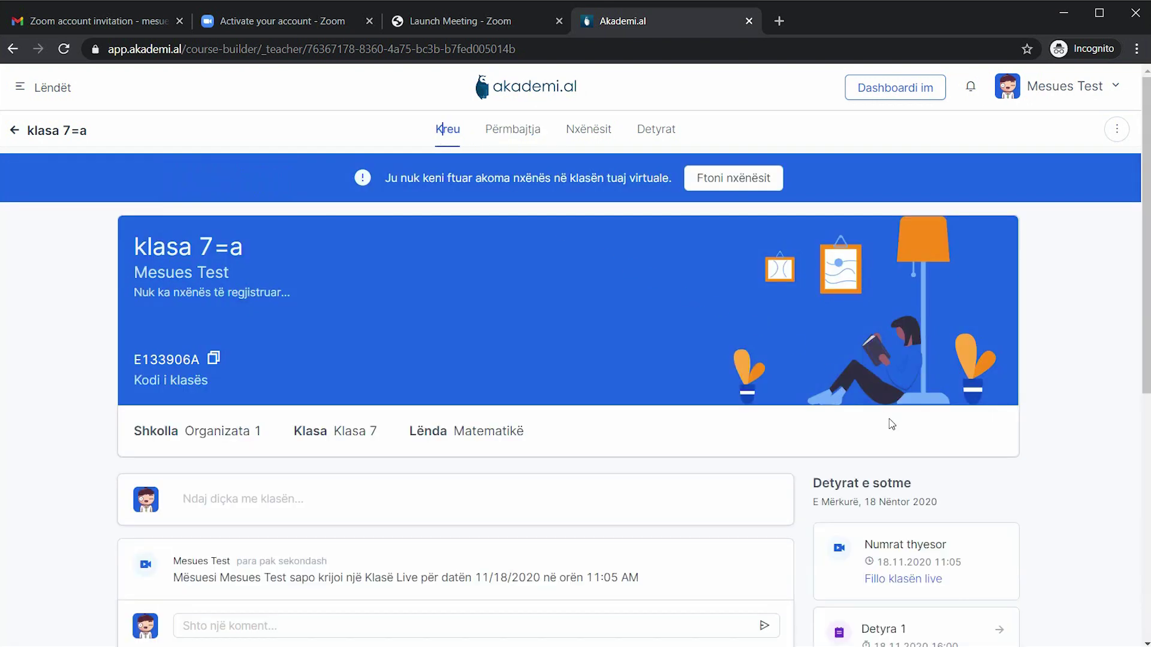
scroll(891, 424, down, 7)
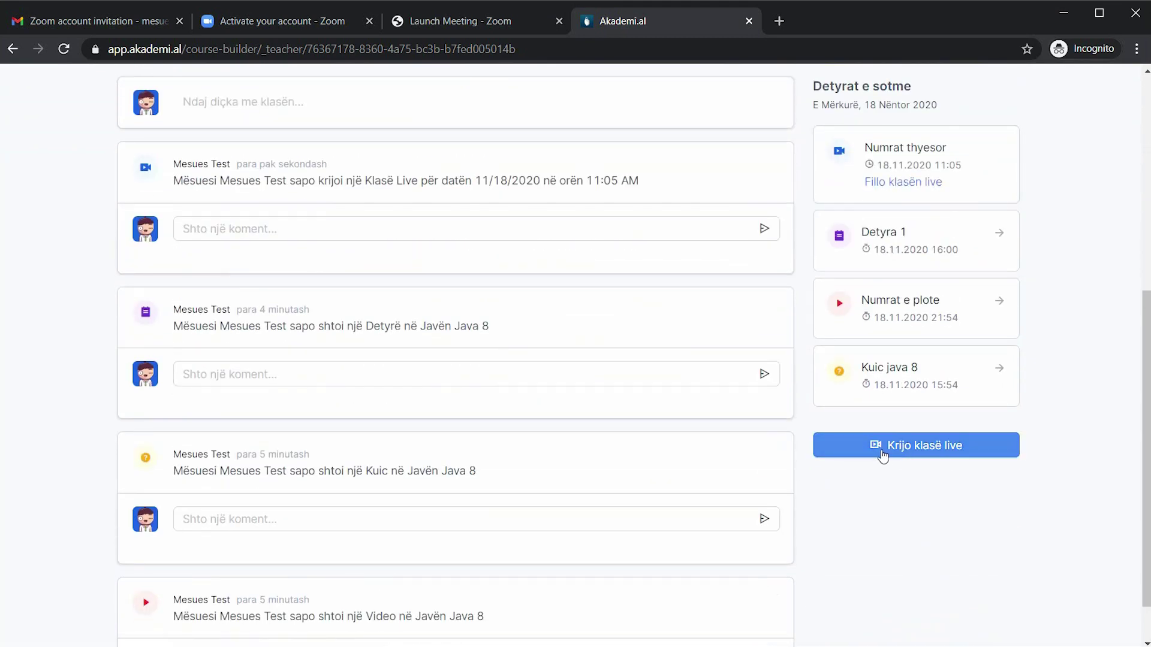
click(928, 452)
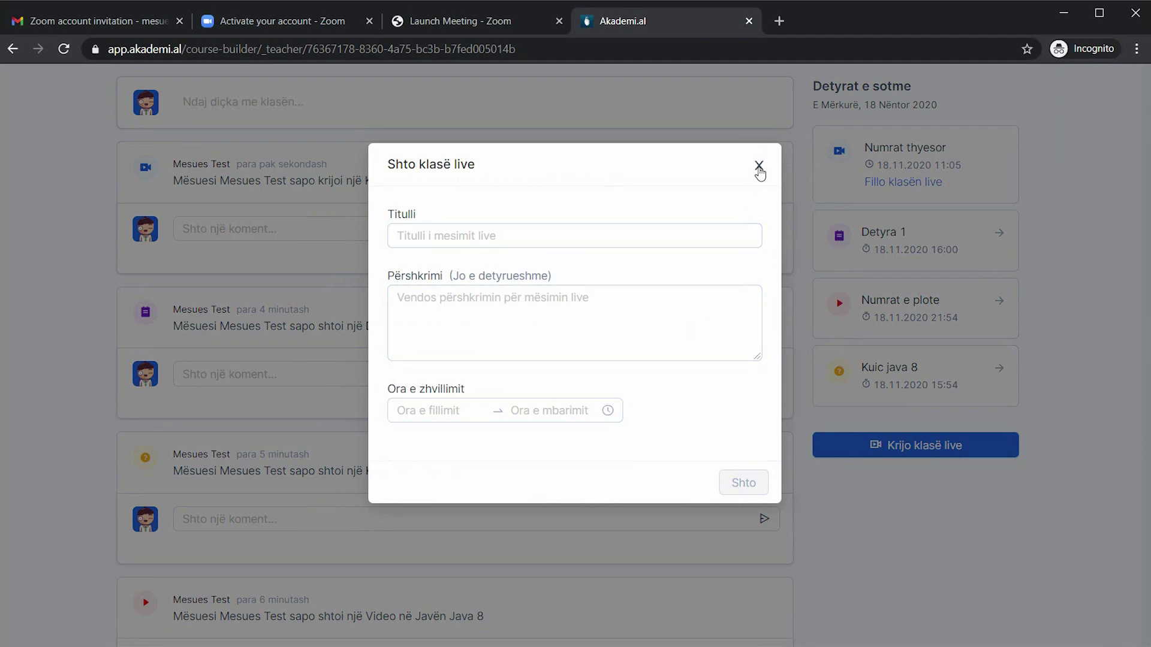
click(759, 166)
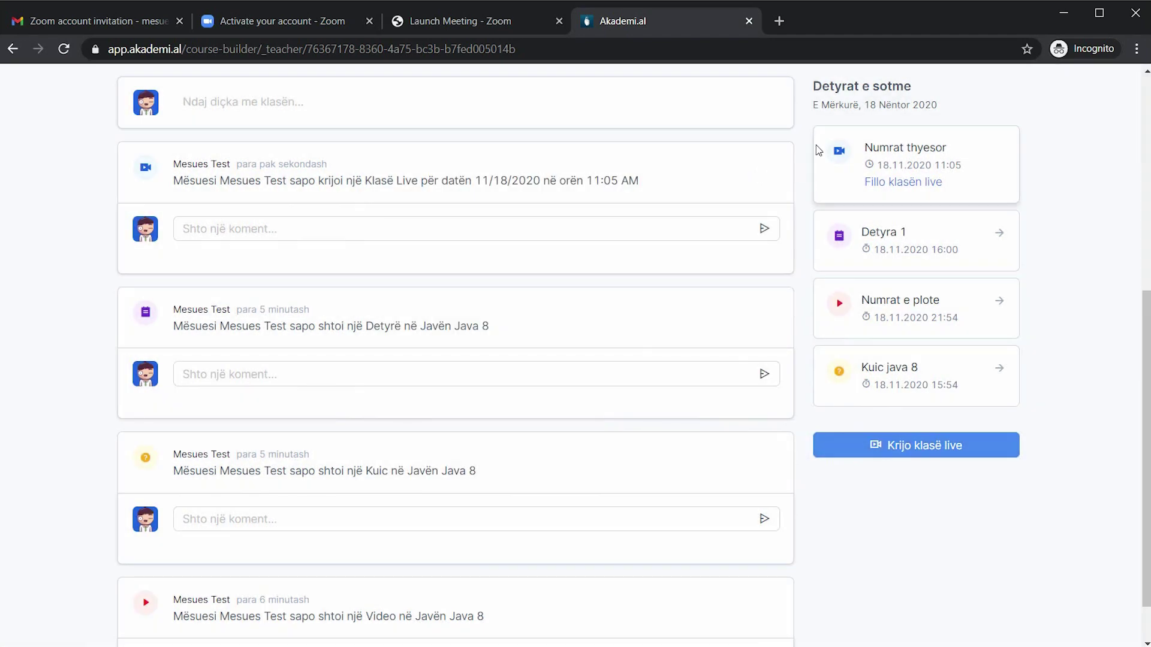